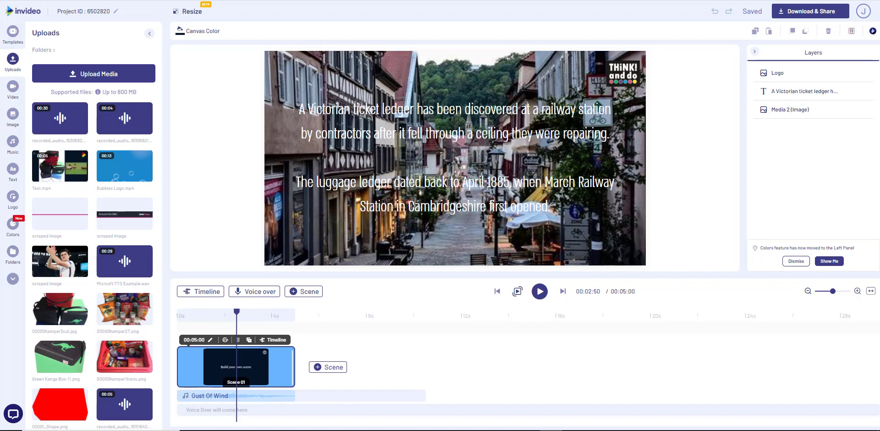
# Make the Victorian ticket ledger text block bold and enable its text shadow.
pyautogui.click(551, 194)
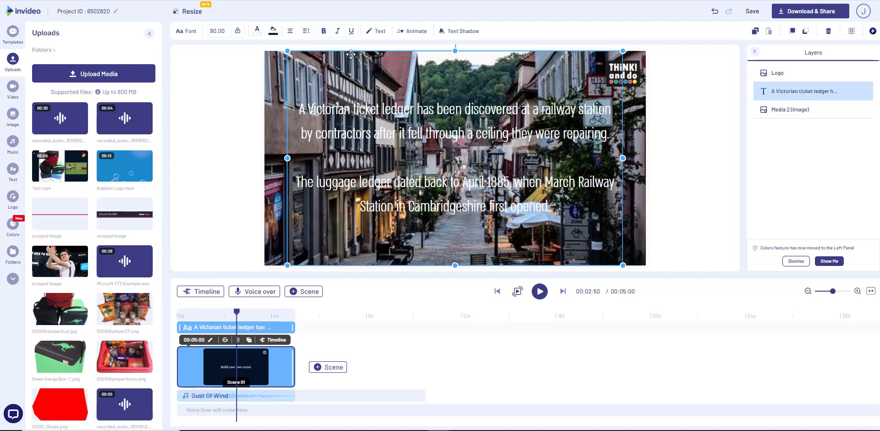
pyautogui.click(325, 31)
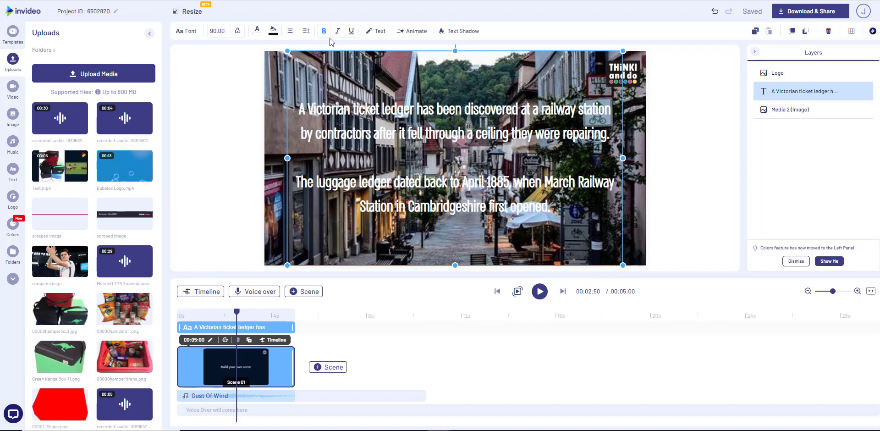
pyautogui.click(468, 33)
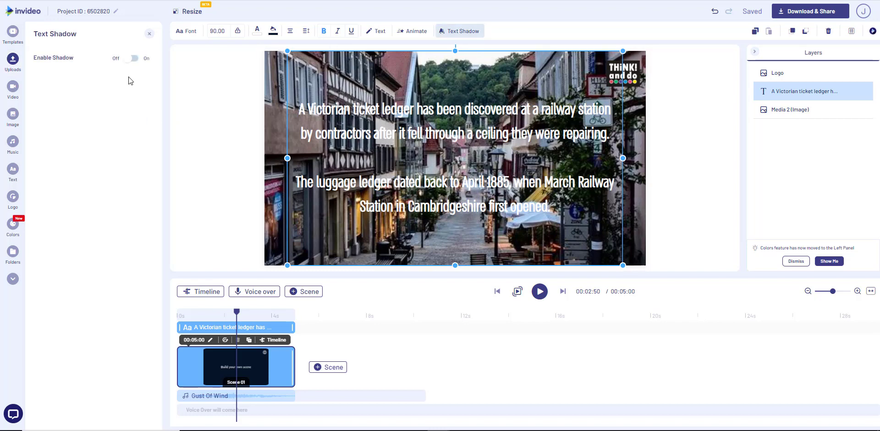
pyautogui.click(136, 59)
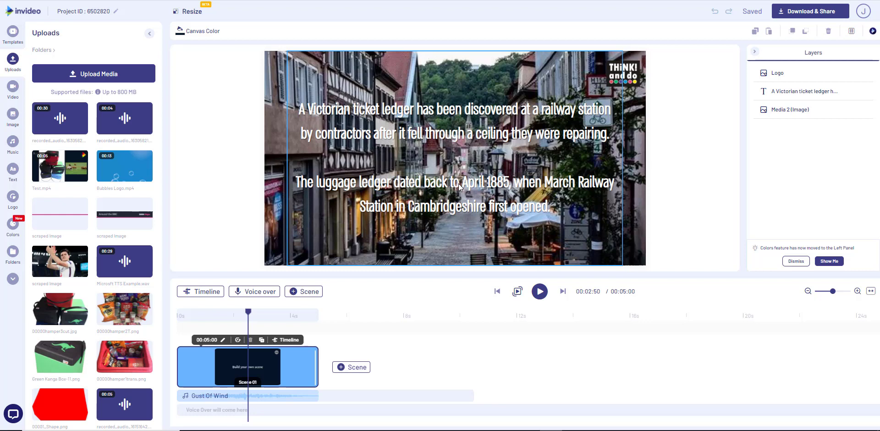
# Give the Victorian ticket ledger text layer a background fill at 45% opacity.
pyautogui.click(809, 97)
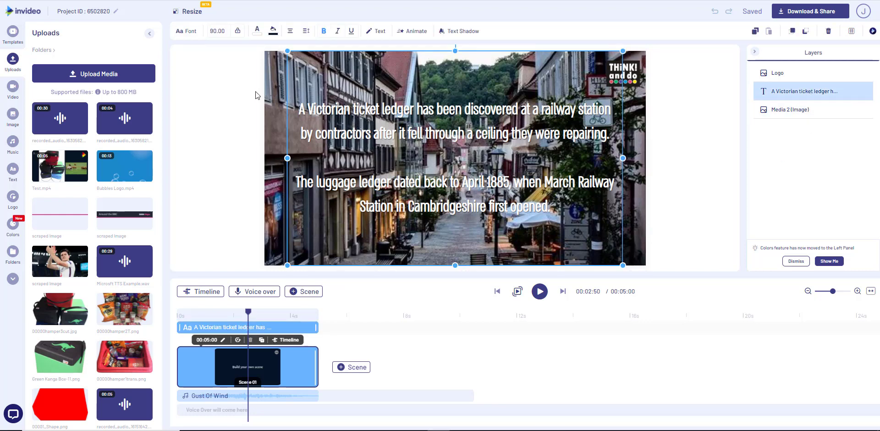
pyautogui.click(272, 33)
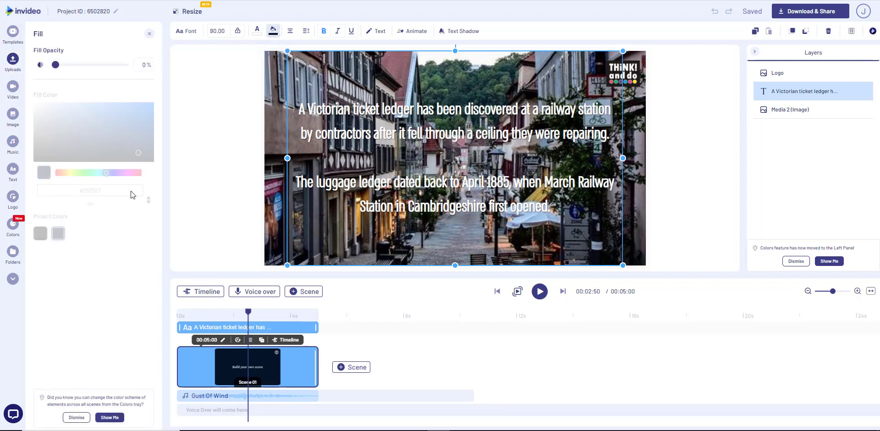
pyautogui.moveTo(55, 65); pyautogui.dragTo(88, 66)
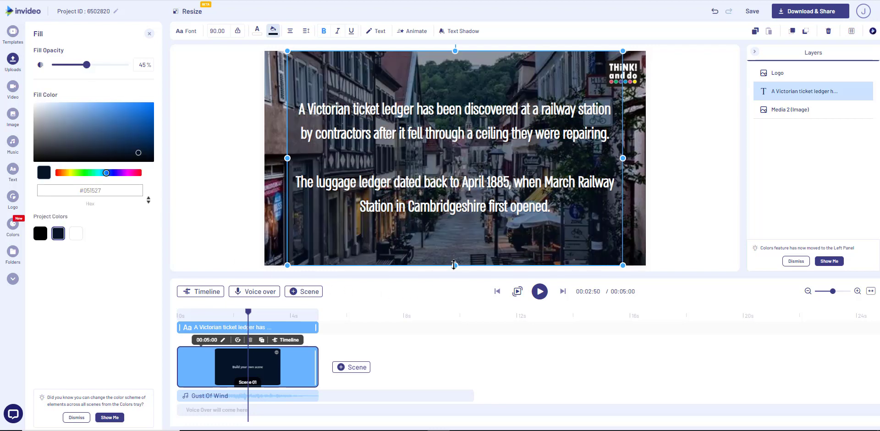
# Shorten the filled text box from its lower and upper edges and set its fill opacity to 51%.
pyautogui.moveTo(453, 265); pyautogui.dragTo(456, 228)
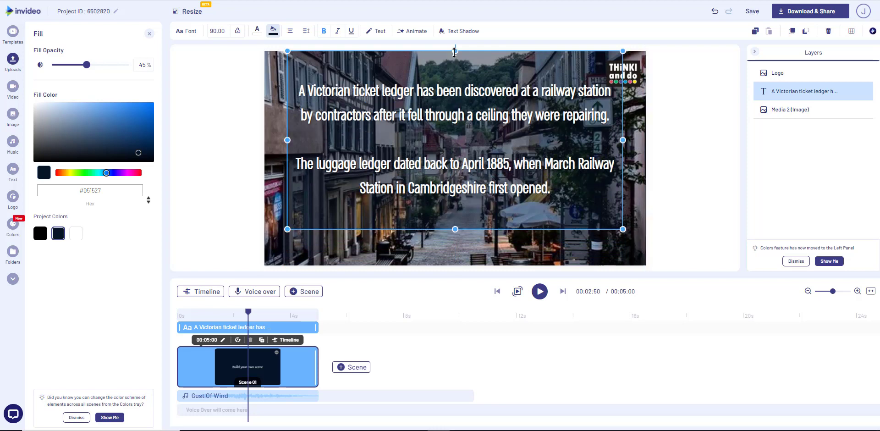
pyautogui.moveTo(455, 52); pyautogui.dragTo(455, 79)
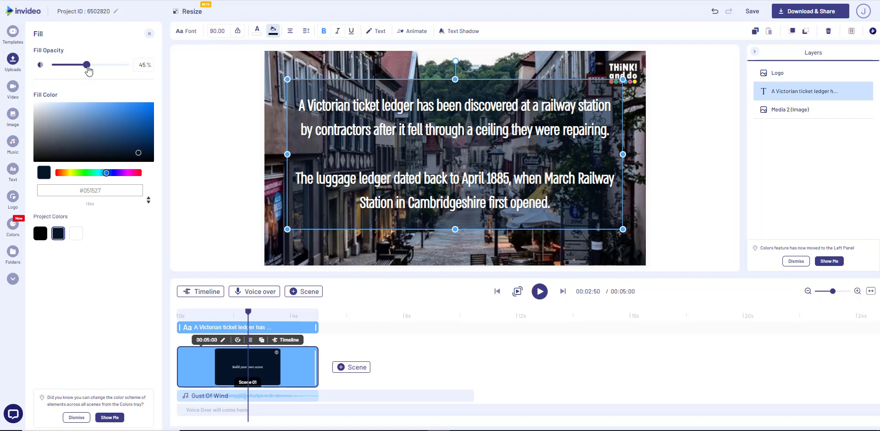
pyautogui.moveTo(87, 65); pyautogui.dragTo(91, 62)
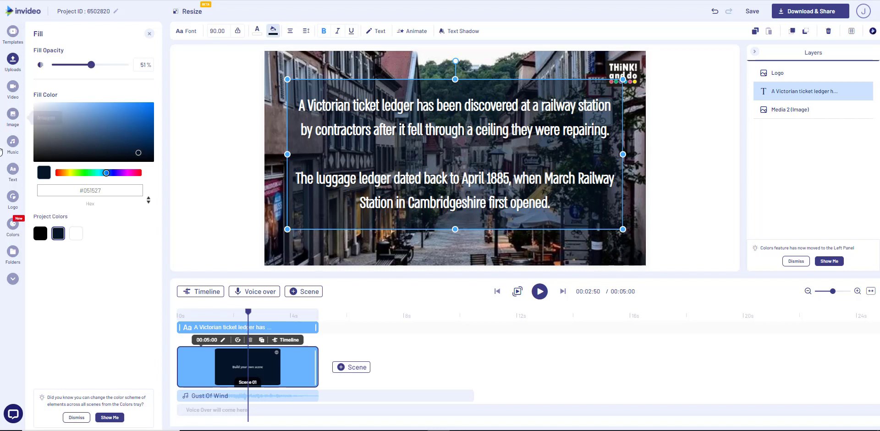
# Try white, navy, orange, red and green fills behind the text, settle on bright blue, and leave the full-screen preview.
pyautogui.click(76, 234)
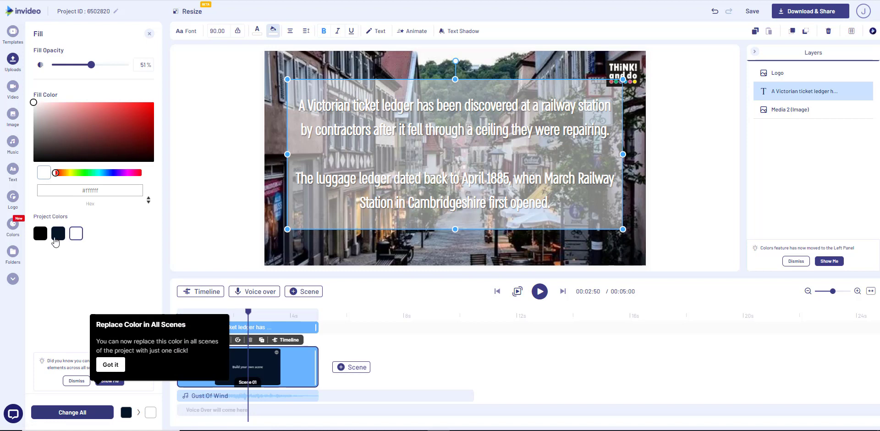
pyautogui.click(58, 235)
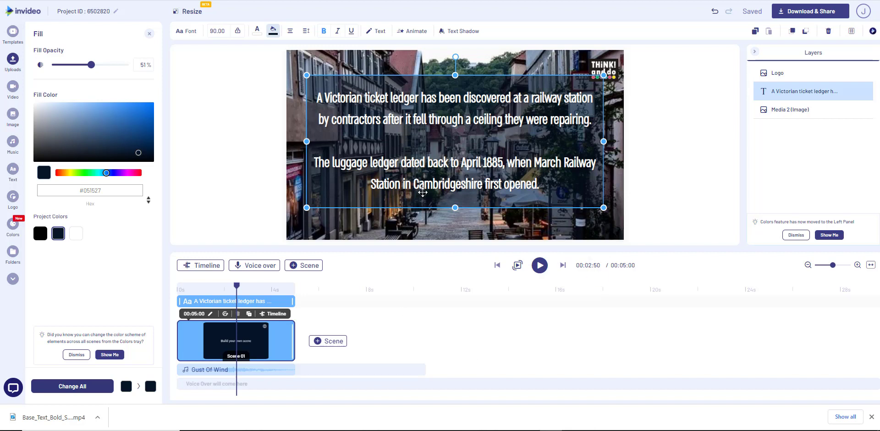
pyautogui.click(150, 106)
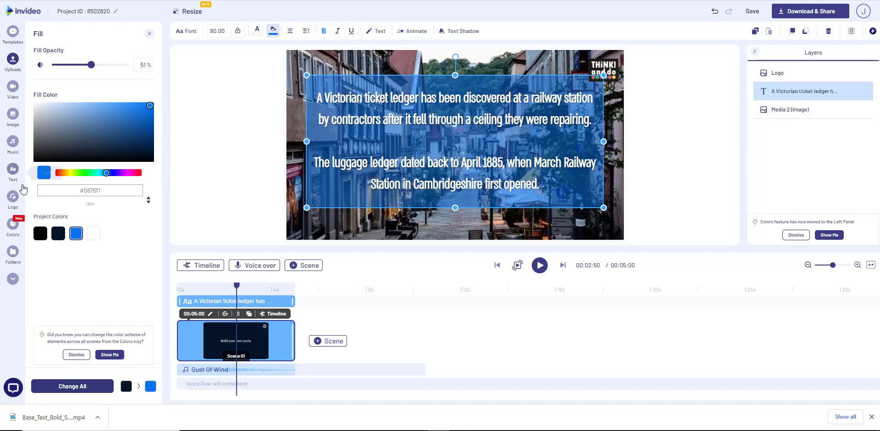
pyautogui.click(59, 172)
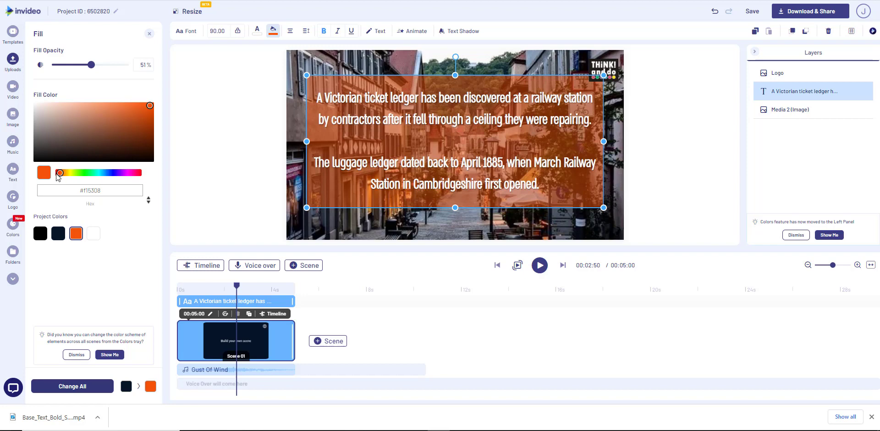
pyautogui.click(140, 174)
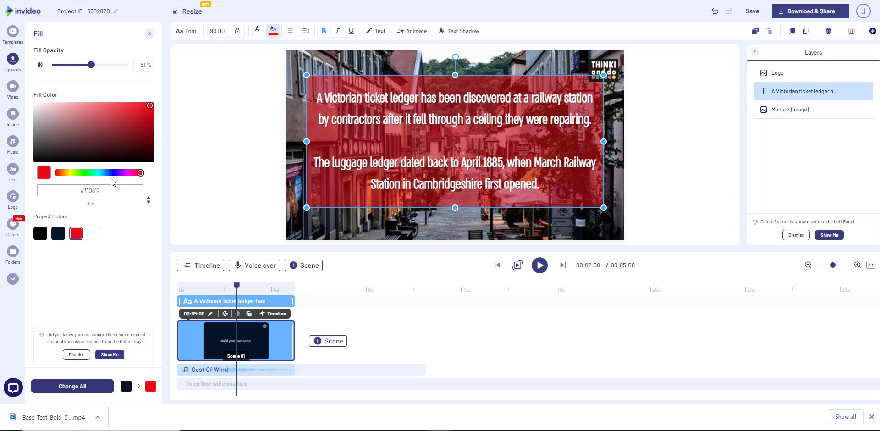
pyautogui.click(88, 173)
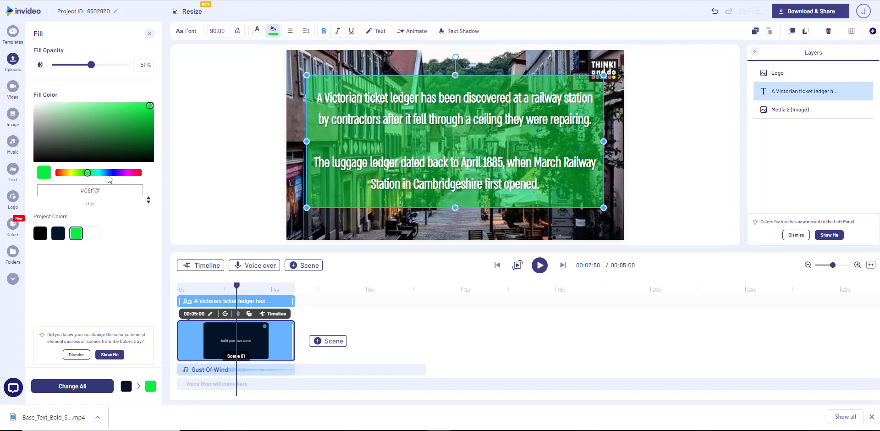
pyautogui.click(108, 173)
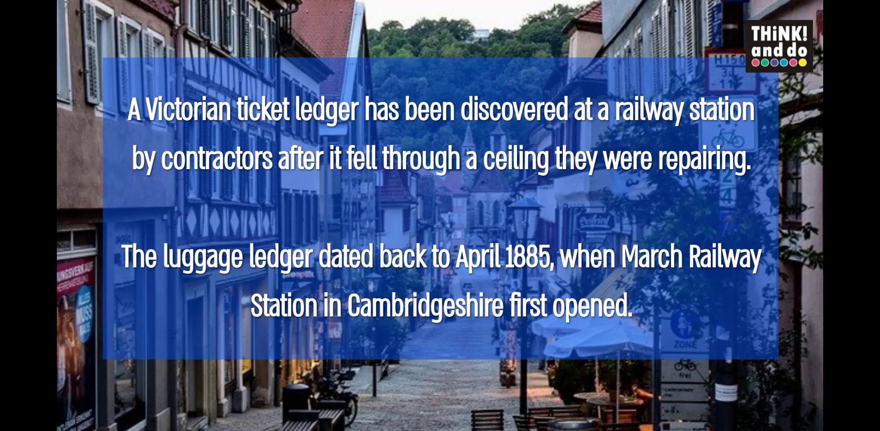
pyautogui.press('Escape')
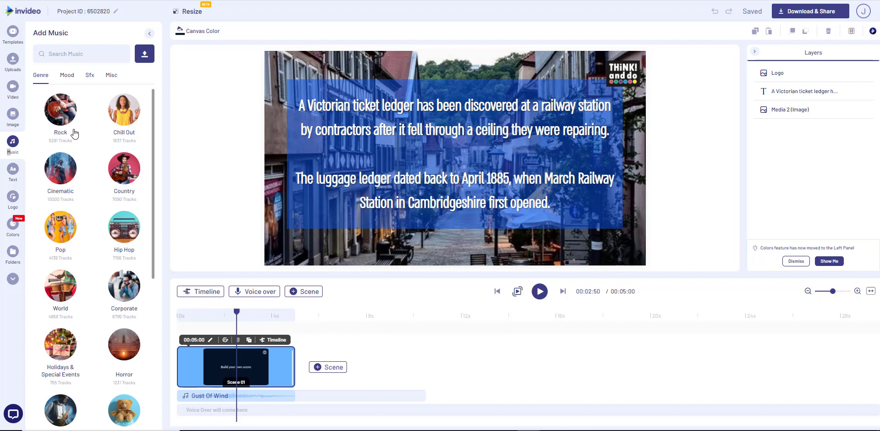
# Browse the music library's Bumpers & Stingers category for short sound effects.
pyautogui.scroll(-2, 72, 125)
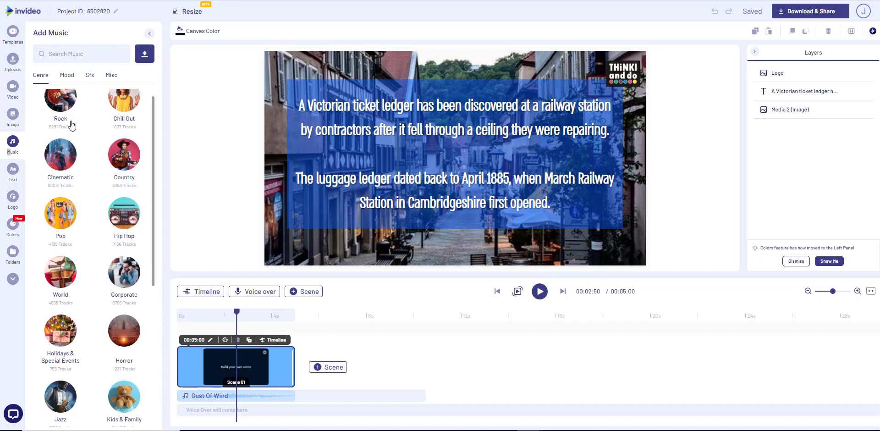
pyautogui.scroll(-4, 71, 126)
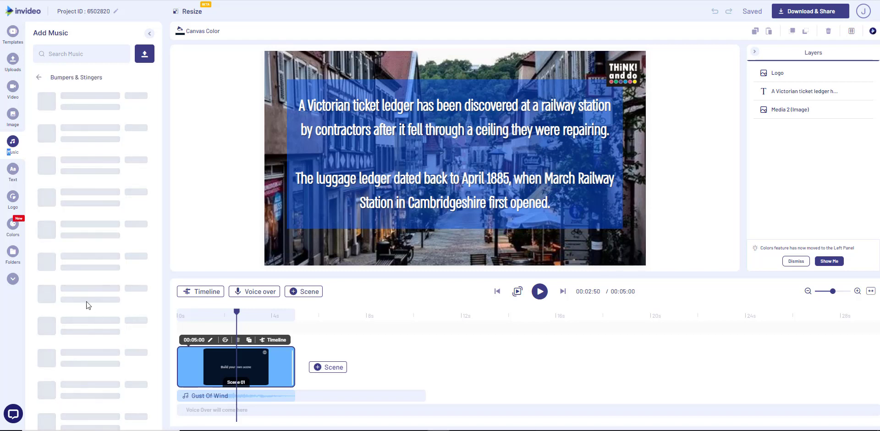
pyautogui.scroll(-5, 74, 166)
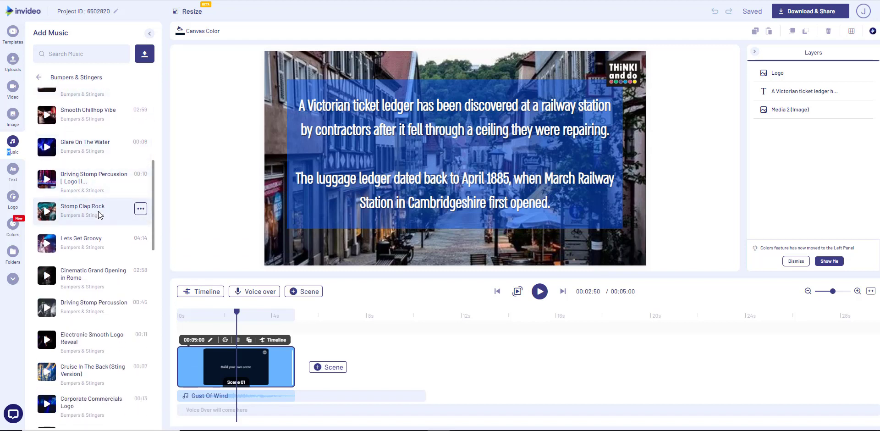
pyautogui.scroll(-4, 99, 211)
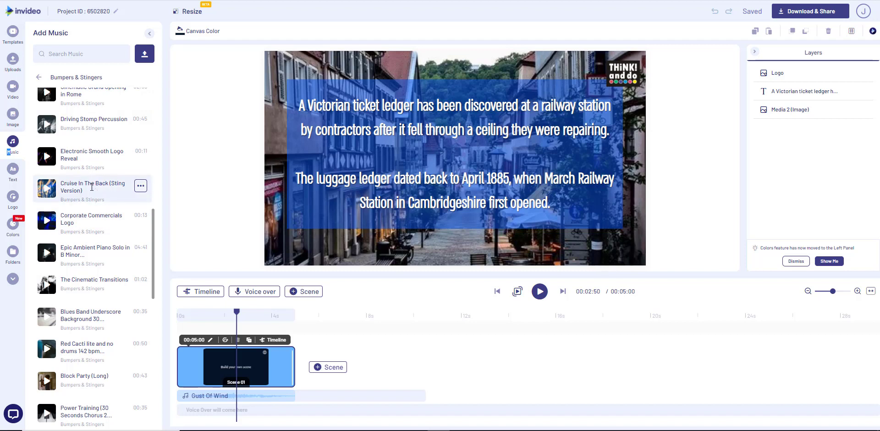
pyautogui.scroll(-2, 92, 229)
pyautogui.scroll(-4, 109, 322)
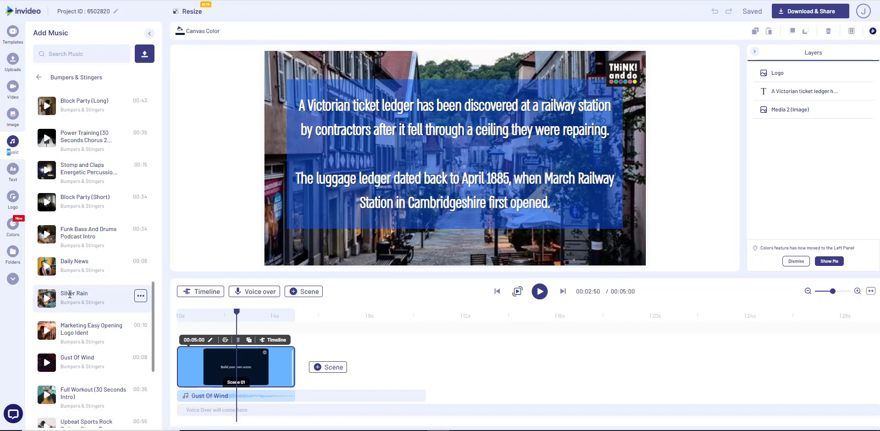
pyautogui.scroll(-2, 71, 293)
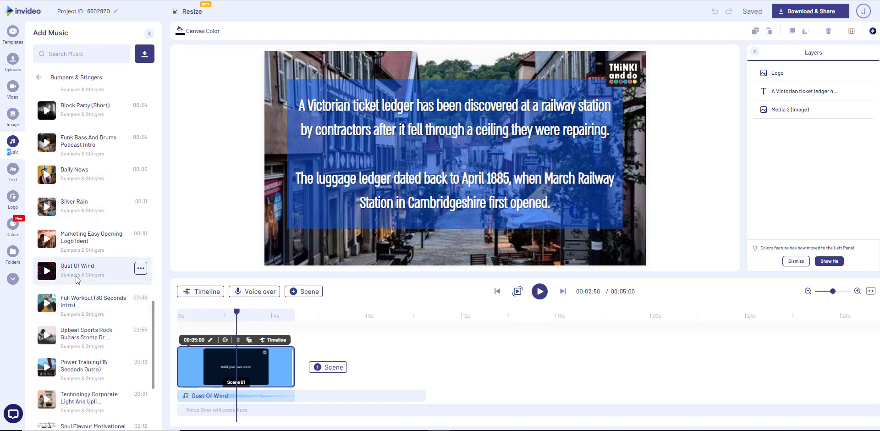
pyautogui.scroll(-4, 75, 280)
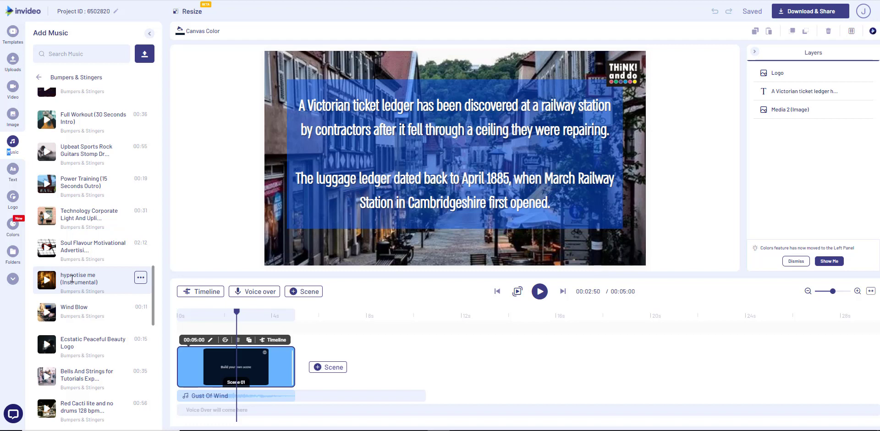
# Preview the Wind Blow and Lunar Orbit tracks in Bumpers & Stingers.
pyautogui.click(46, 312)
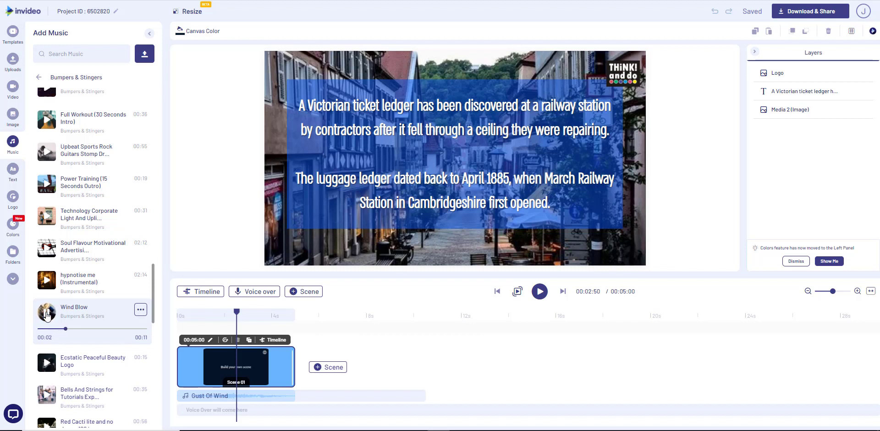
pyautogui.click(46, 314)
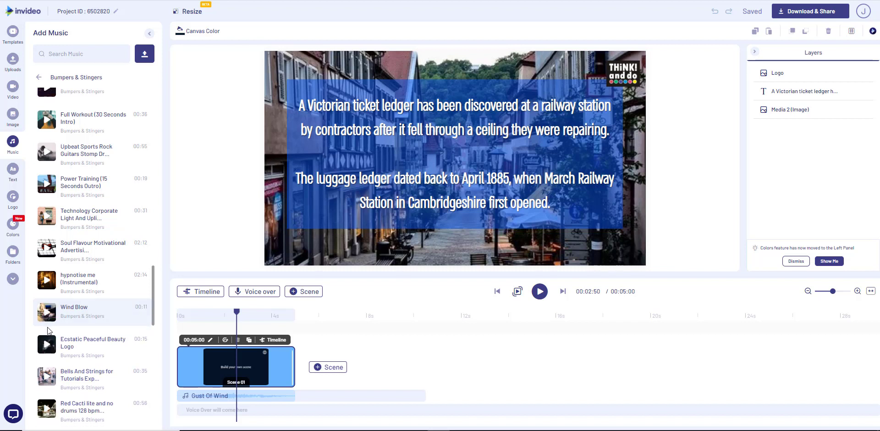
pyautogui.scroll(-2, 36, 339)
pyautogui.scroll(-3, 36, 335)
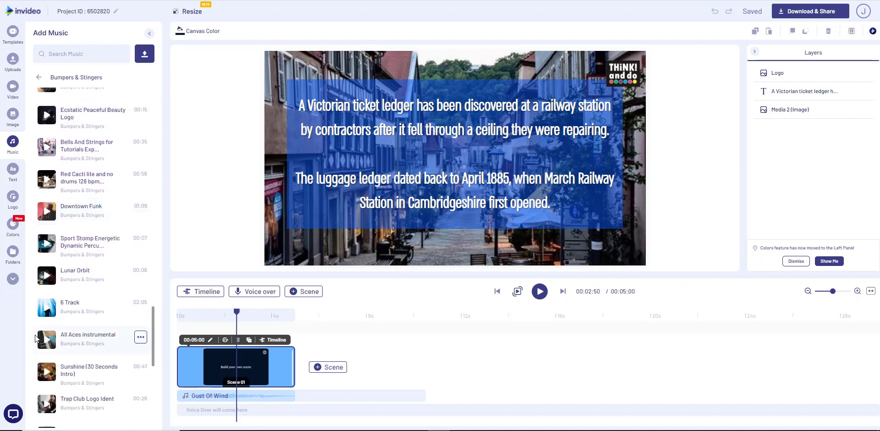
pyautogui.click(48, 282)
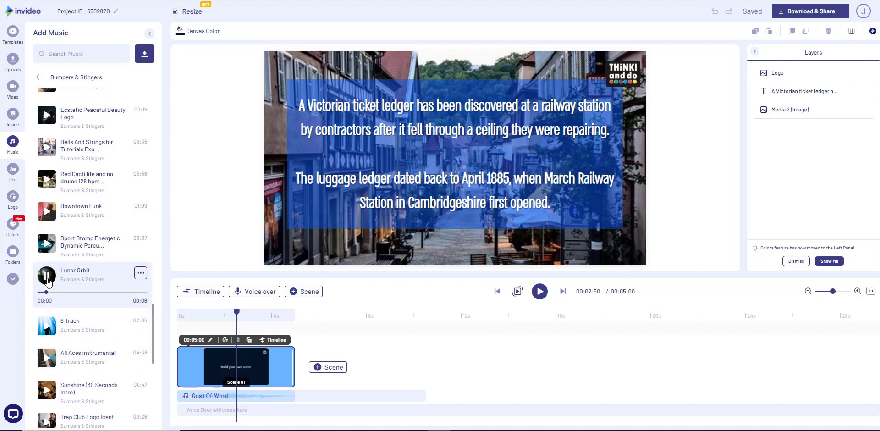
pyautogui.click(48, 282)
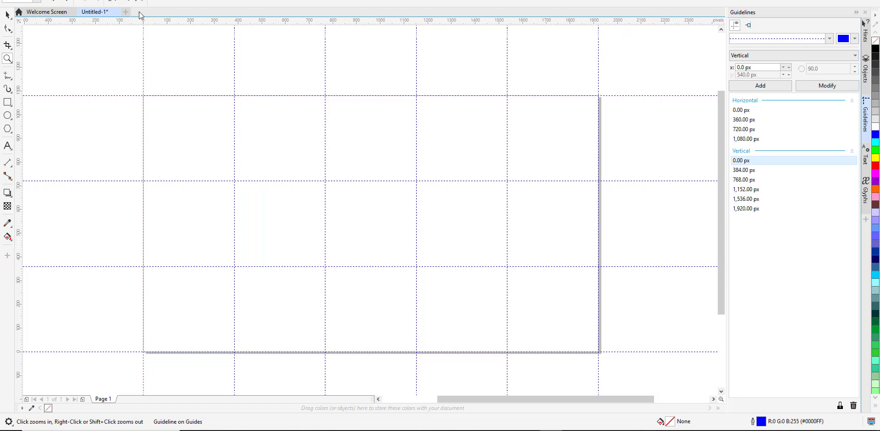
# Start an image import and browse to the InVideo folder inside the videos folder on drive F:.
pyautogui.hotkey('ctrl', 'i')
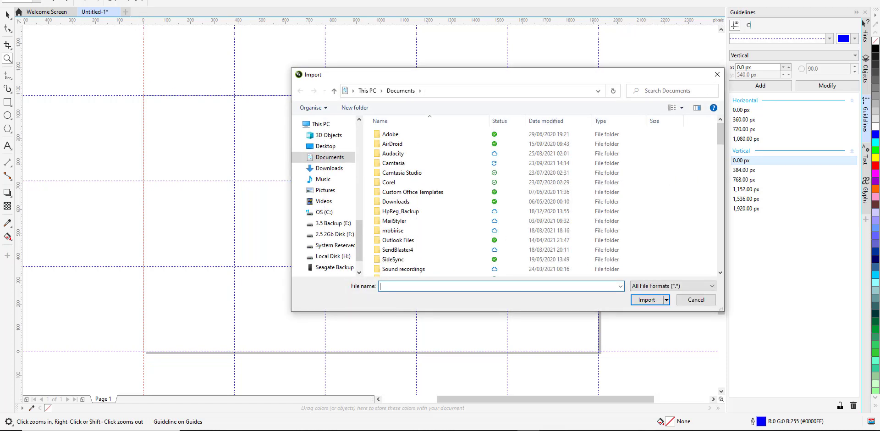
pyautogui.click(341, 234)
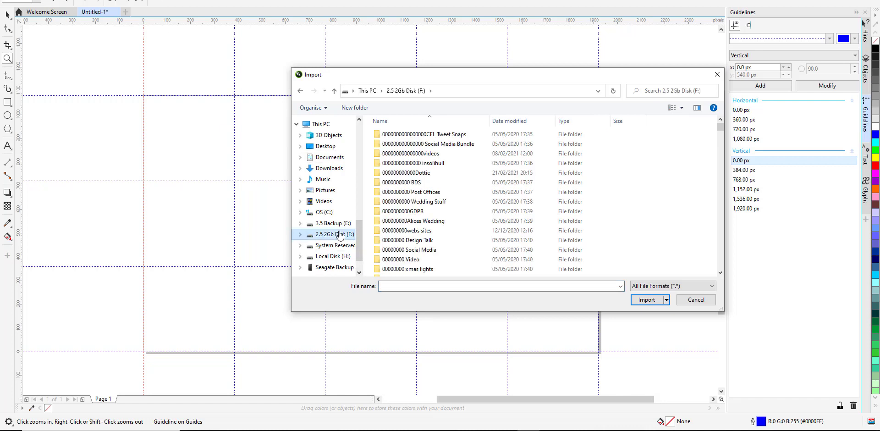
pyautogui.click(409, 153)
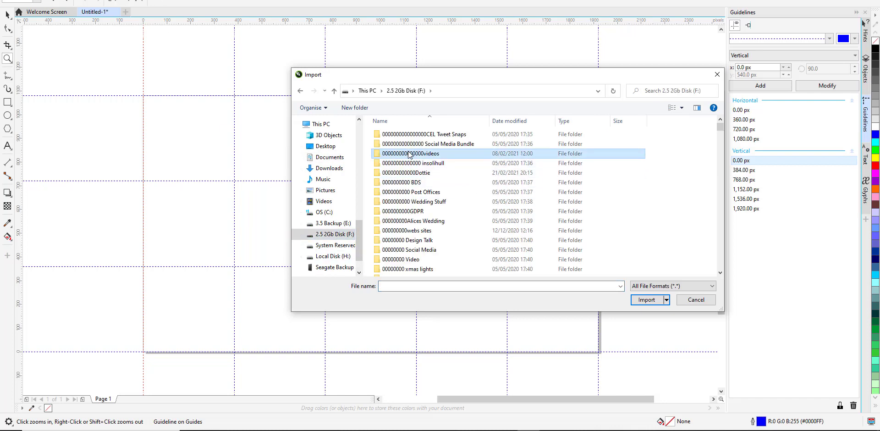
pyautogui.doubleClick(408, 153)
pyautogui.scroll(-2, 411, 167)
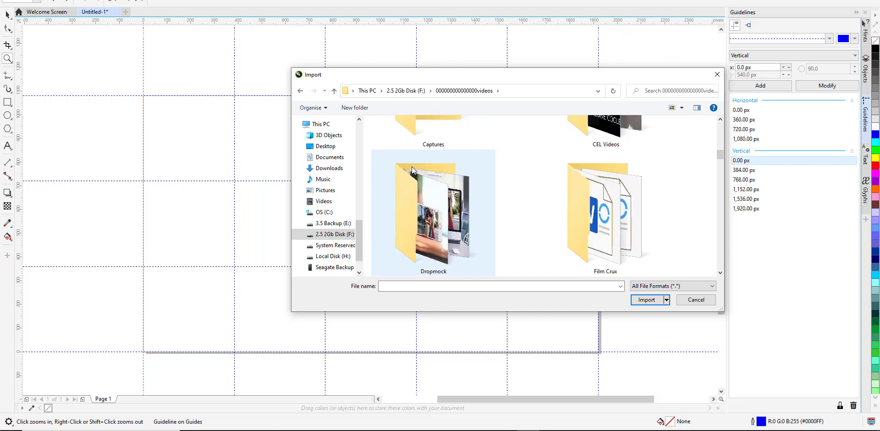
pyautogui.scroll(-2, 411, 168)
pyautogui.doubleClick(423, 215)
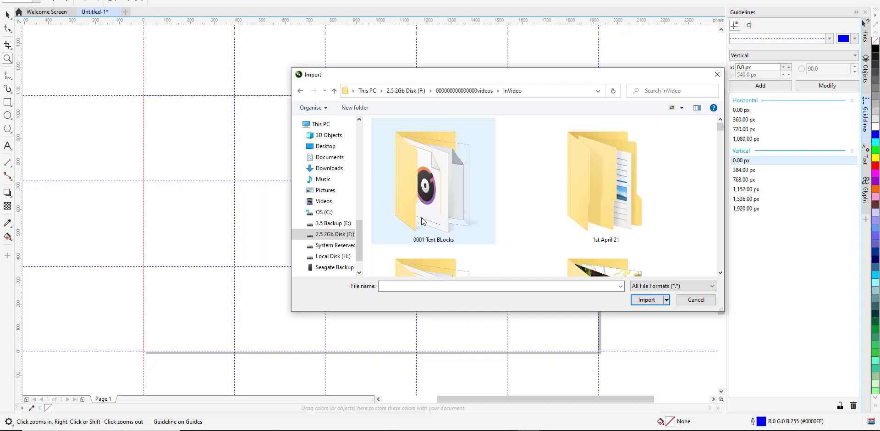
# Choose swimming_1920x1080.jpg from the 23 Sept 21 folder as the file to import.
pyautogui.scroll(-2, 422, 215)
pyautogui.scroll(-6, 422, 215)
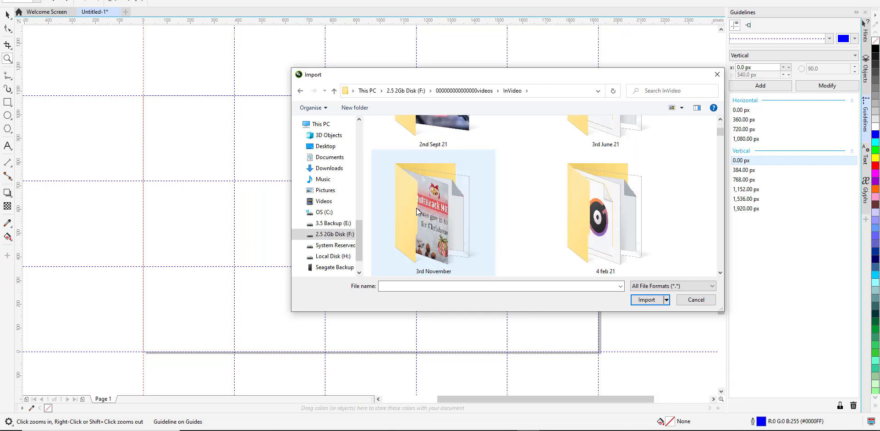
pyautogui.scroll(-8, 414, 205)
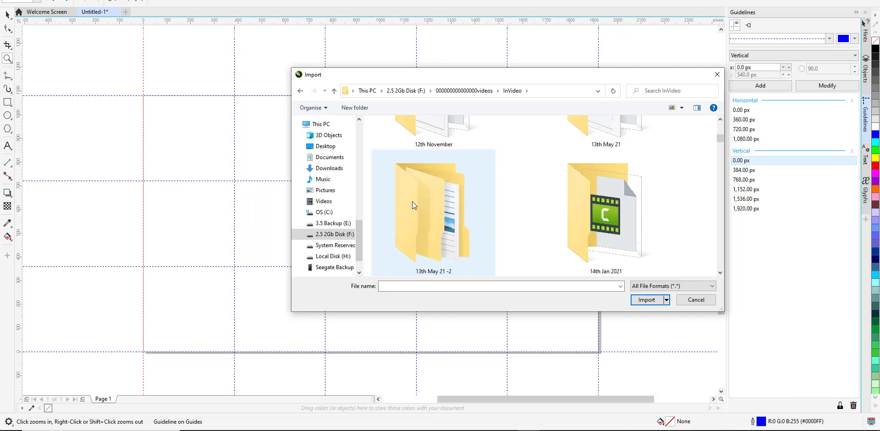
pyautogui.scroll(-6, 410, 199)
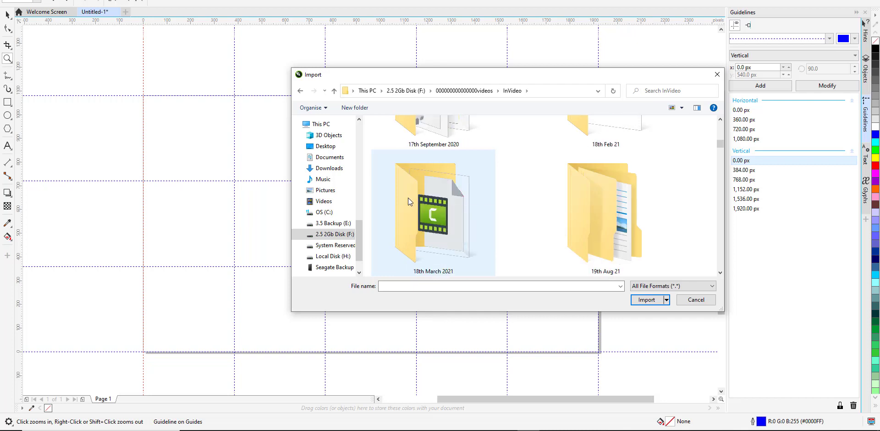
pyautogui.scroll(-1, 406, 200)
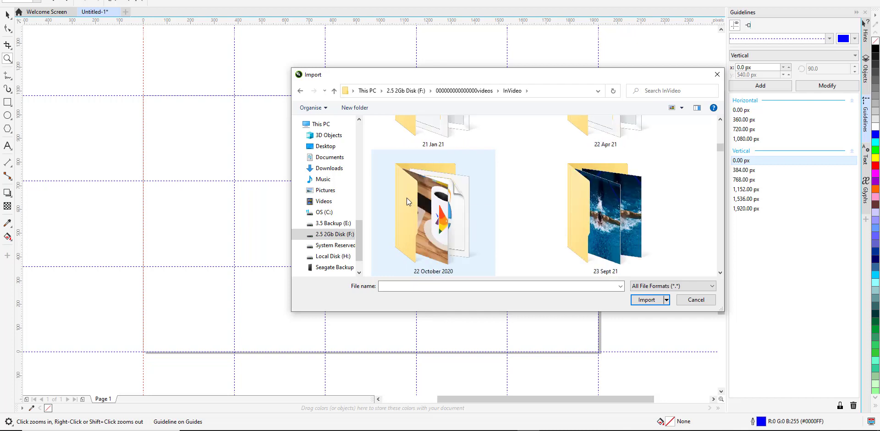
pyautogui.doubleClick(585, 203)
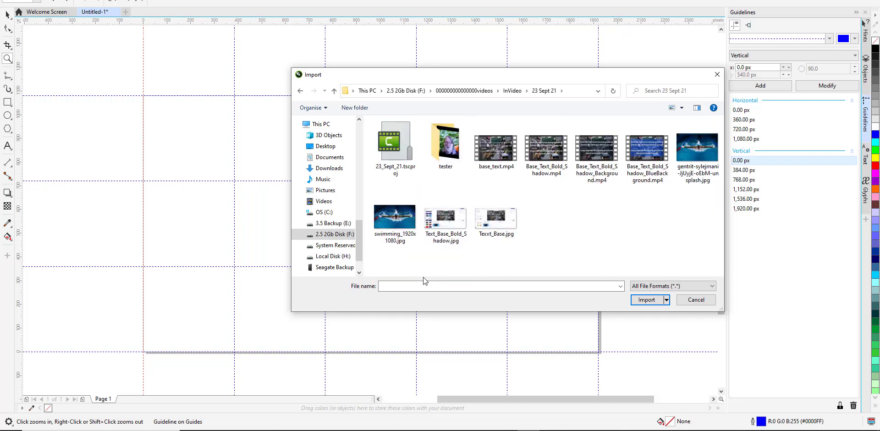
pyautogui.click(392, 222)
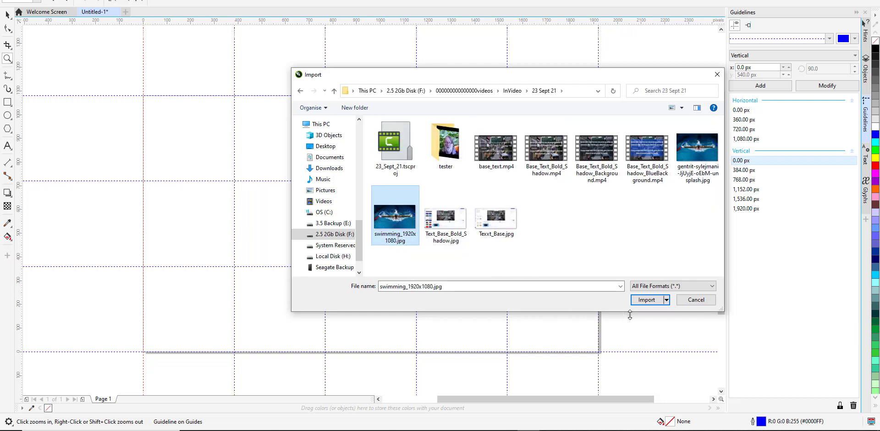
pyautogui.click(649, 299)
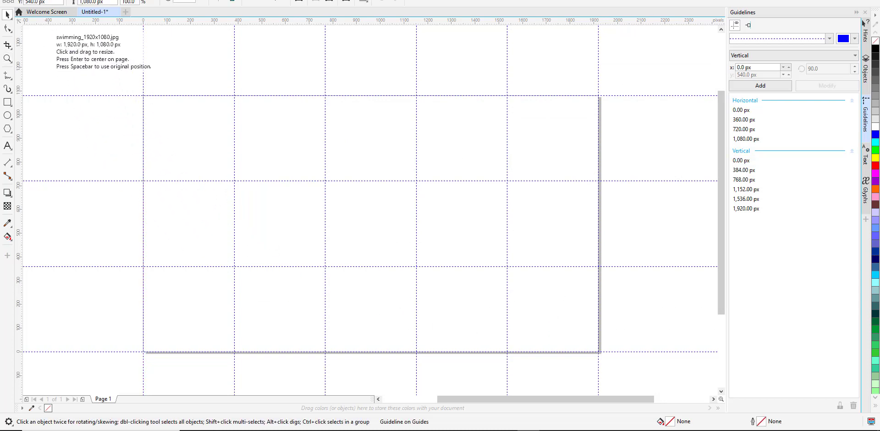
# Enable snapping to guidelines and place the swimming image at original size from the page's upper-left corner, then deselect it.
pyautogui.click(42, 0)
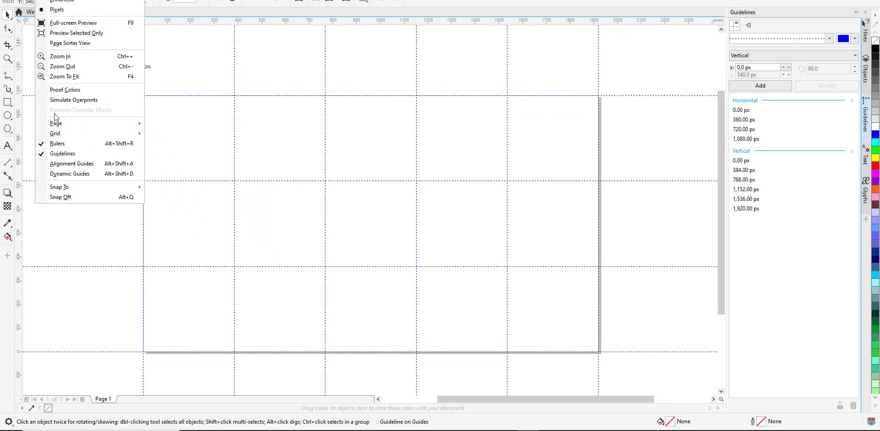
pyautogui.moveTo(83, 185)
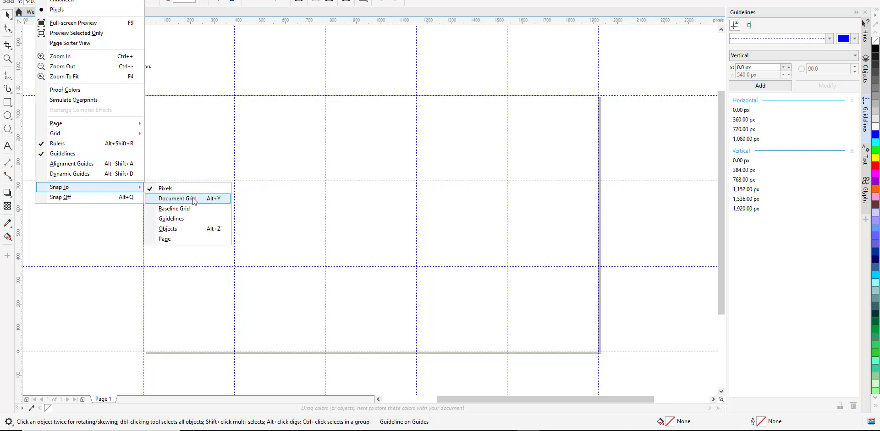
pyautogui.click(189, 219)
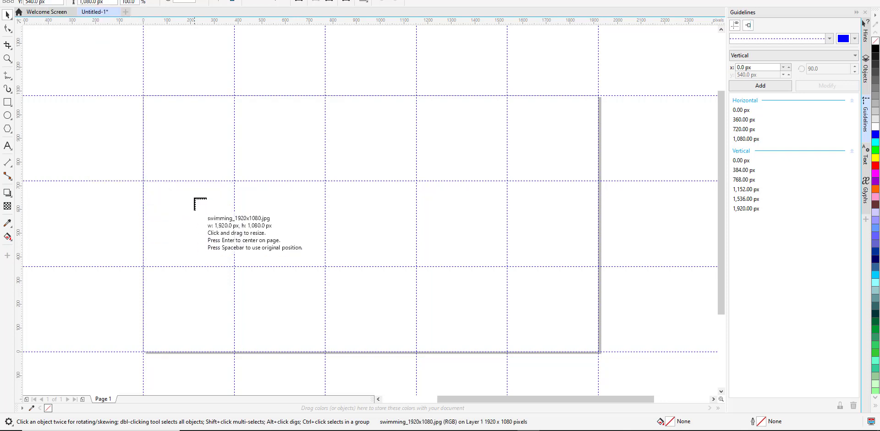
pyautogui.click(145, 96)
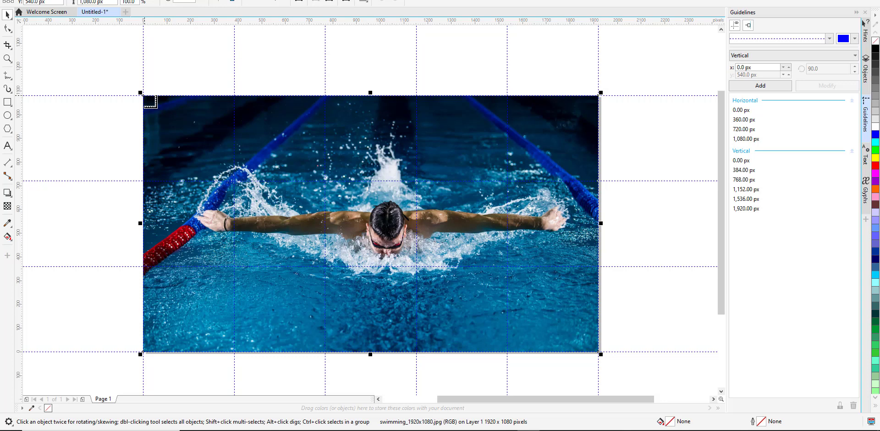
pyautogui.click(93, 88)
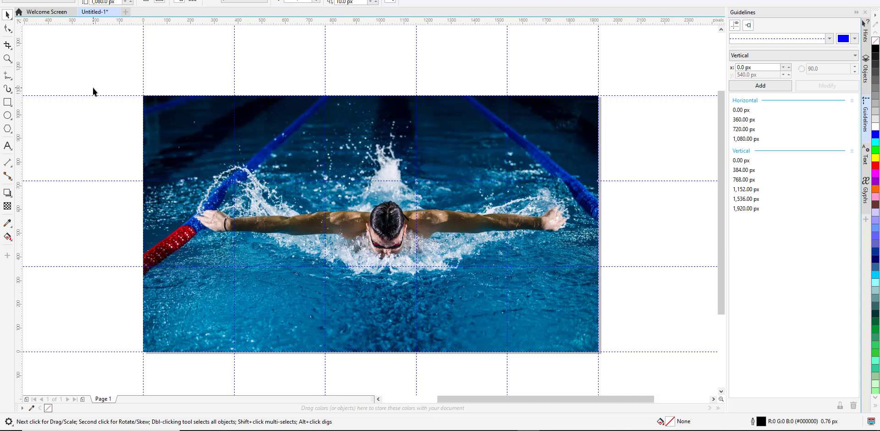
# Crop the swimming image to its upper-left guideline cell, about 384 × 373 px.
pyautogui.click(7, 45)
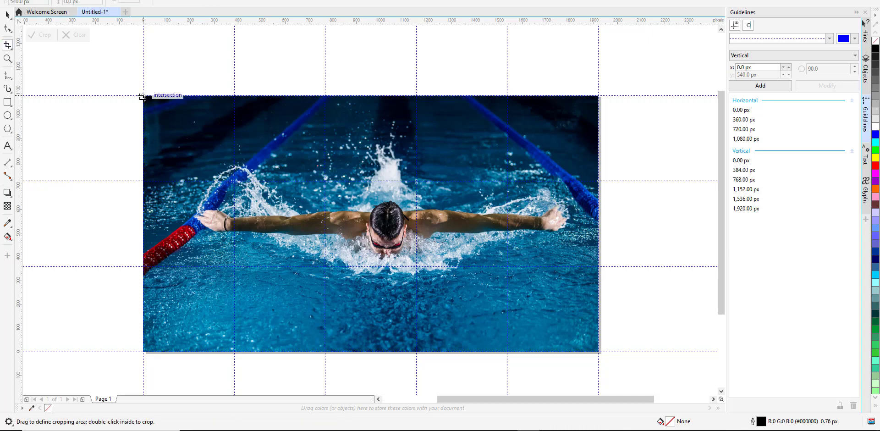
pyautogui.moveTo(144, 95); pyautogui.dragTo(234, 186)
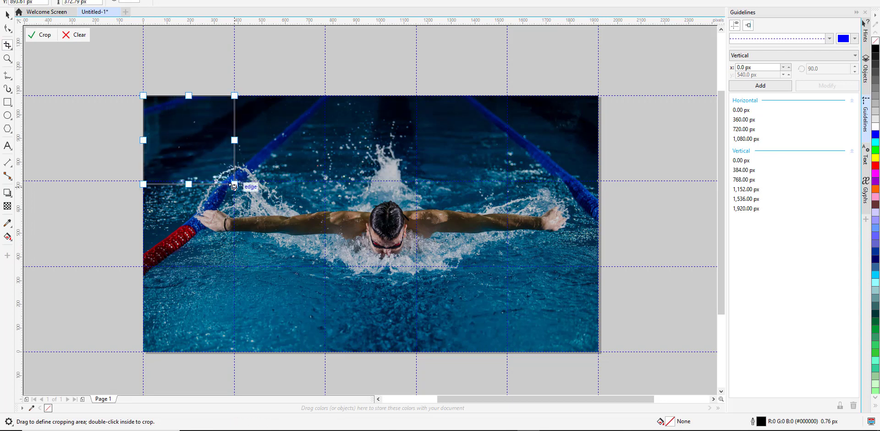
pyautogui.press('Return')
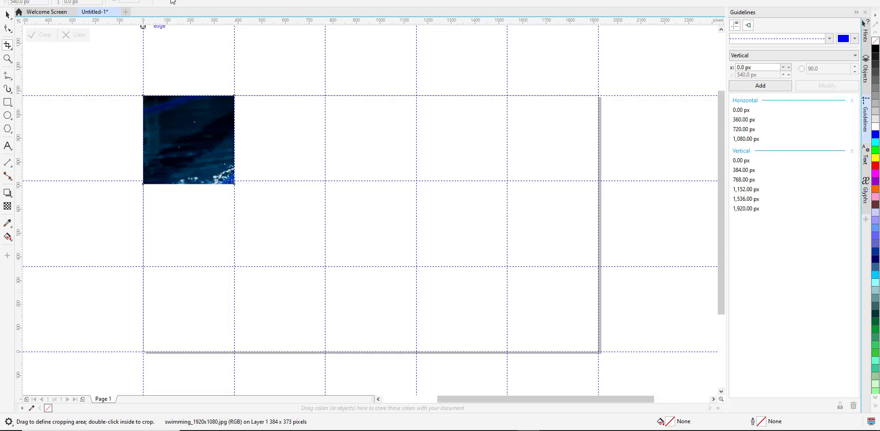
# Start exporting the cropped tile with JPG - JPEG Bitmaps as the file type.
pyautogui.hotkey('ctrl', 'e')
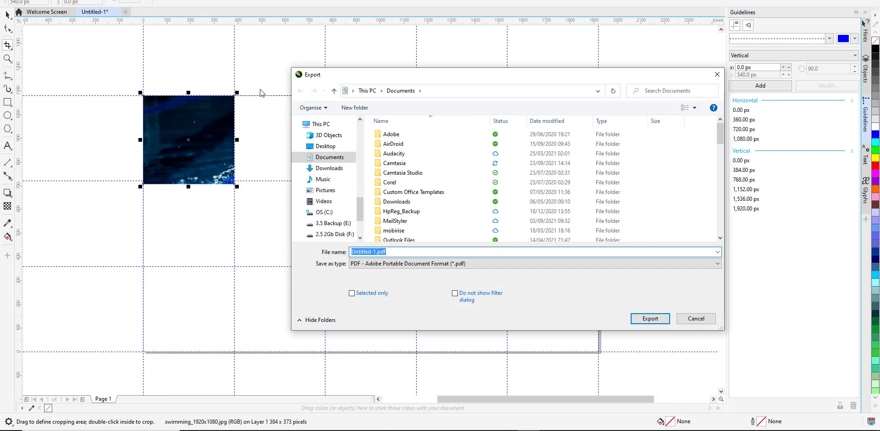
pyautogui.click(389, 265)
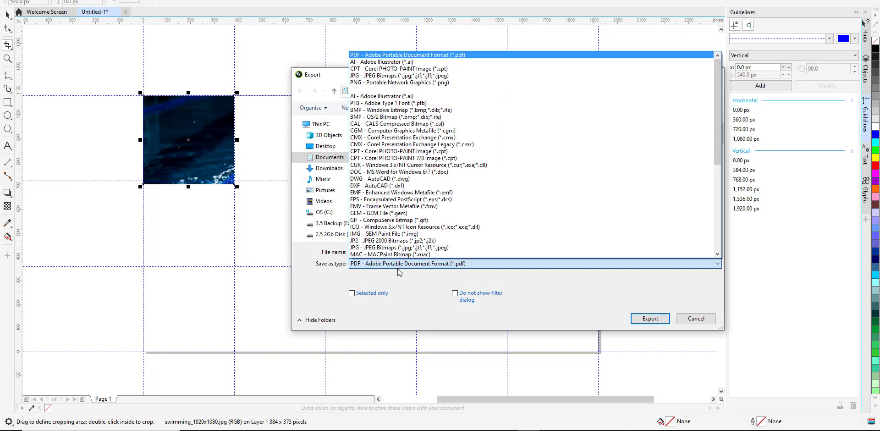
pyautogui.click(401, 76)
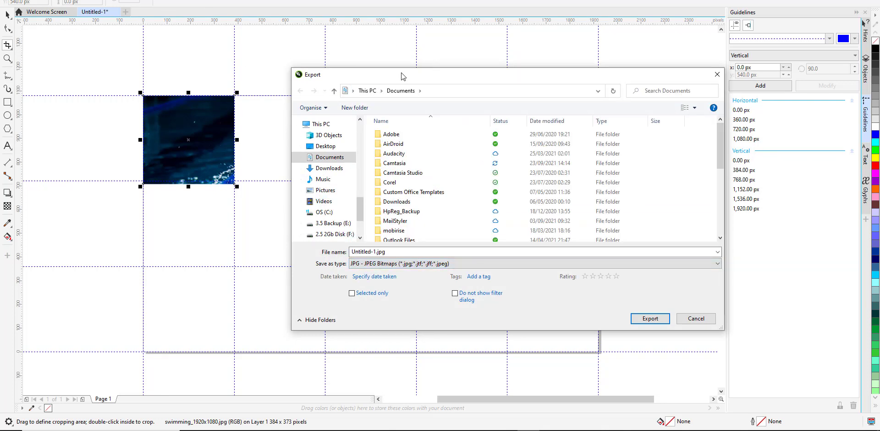
# Set the export location to the 23 Sept 21 folder under videos > InVideo on drive F:.
pyautogui.click(338, 234)
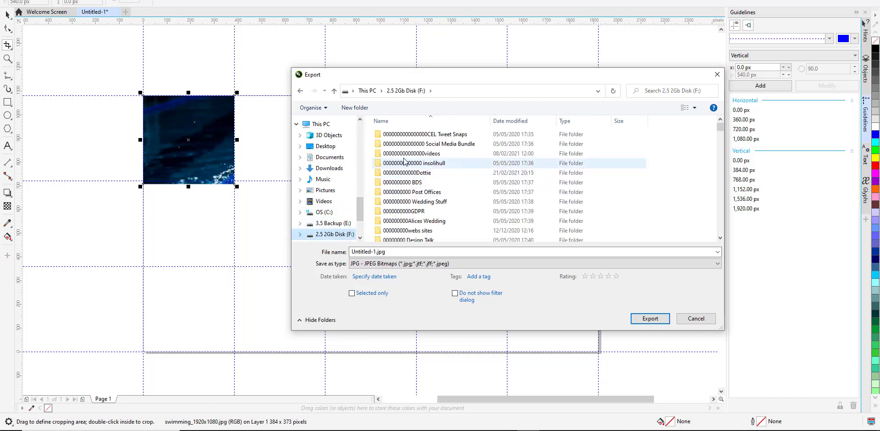
pyautogui.click(405, 155)
pyautogui.doubleClick(404, 155)
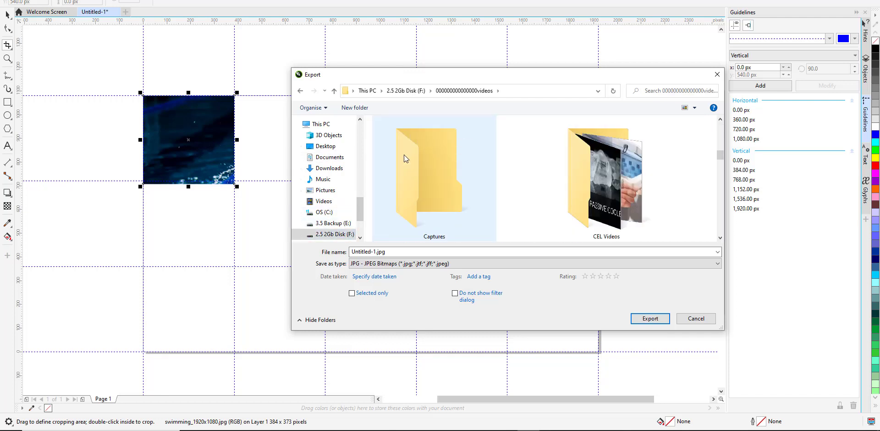
pyautogui.scroll(-1, 404, 155)
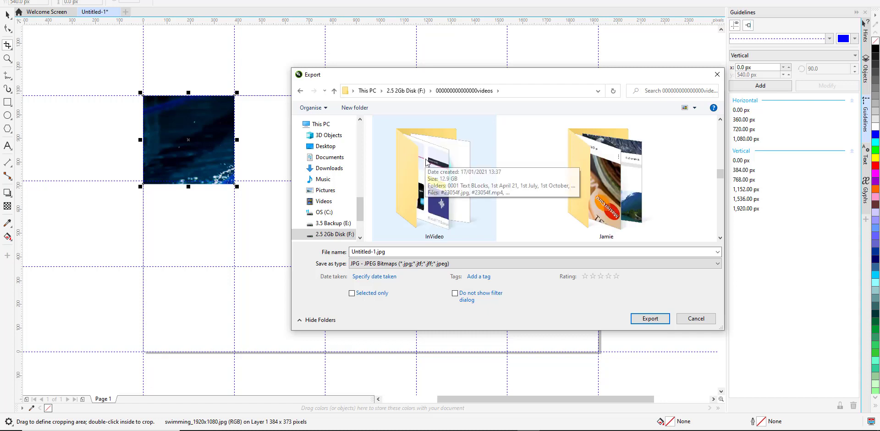
pyautogui.click(425, 159)
pyautogui.doubleClick(425, 161)
pyautogui.scroll(-3, 462, 168)
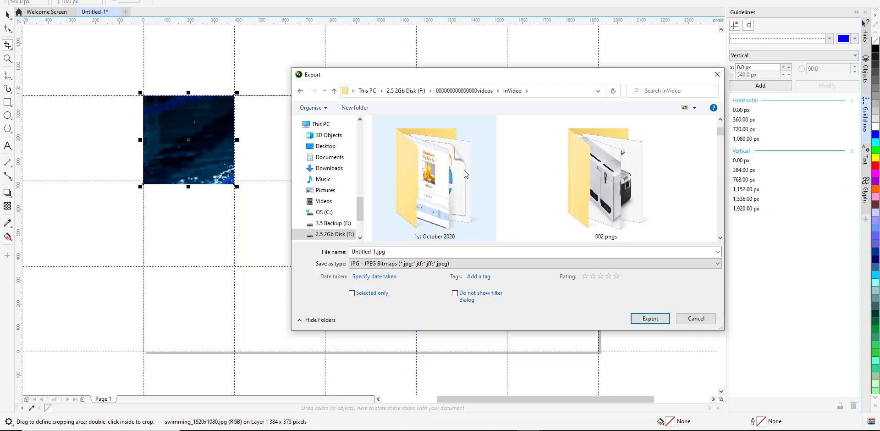
pyautogui.scroll(-3, 463, 170)
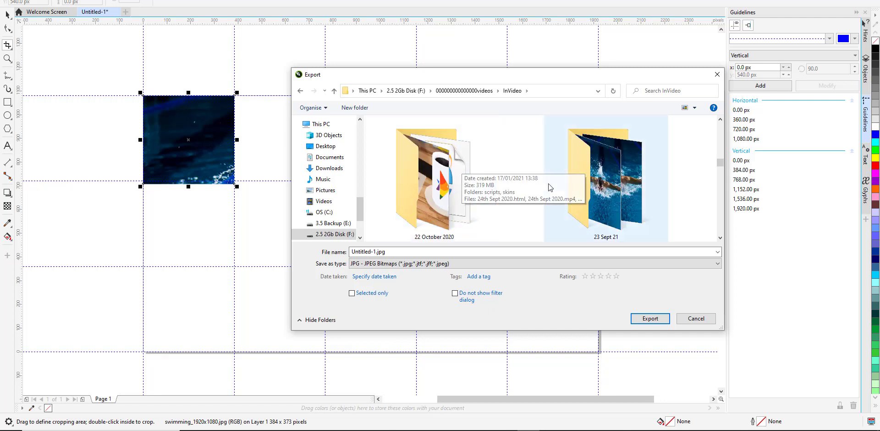
pyautogui.click(582, 166)
pyautogui.doubleClick(582, 167)
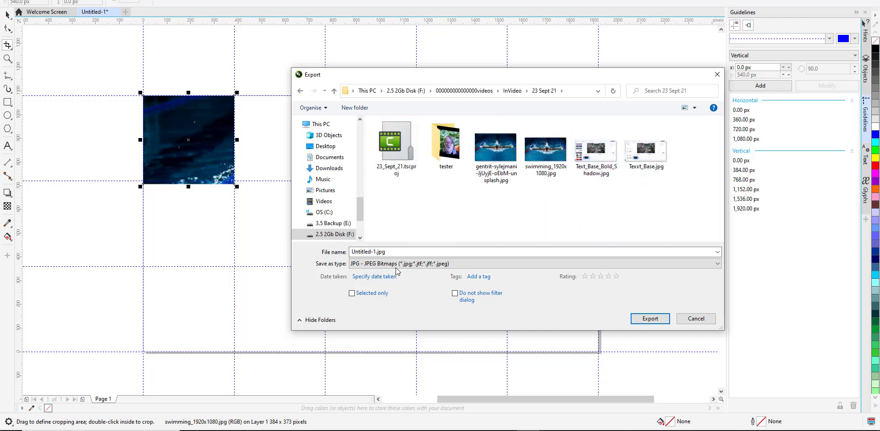
# Name the export file "one" and export the tile with the default JPEG settings.
pyautogui.click(390, 251)
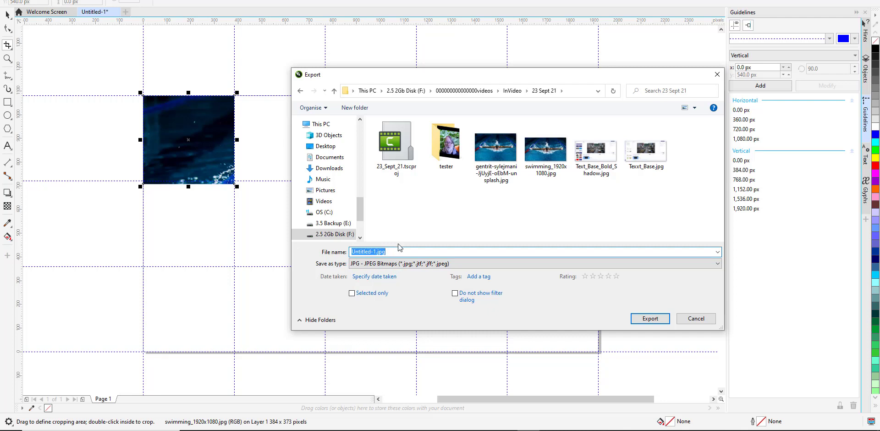
pyautogui.write('one')
pyautogui.click(650, 319)
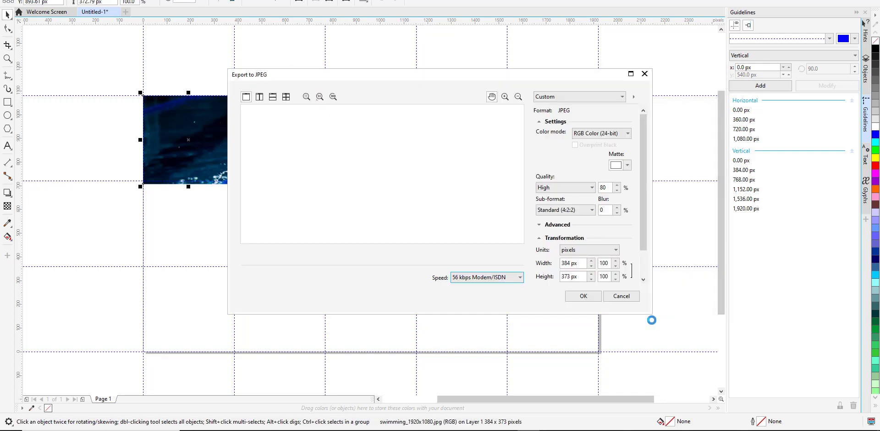
pyautogui.click(590, 298)
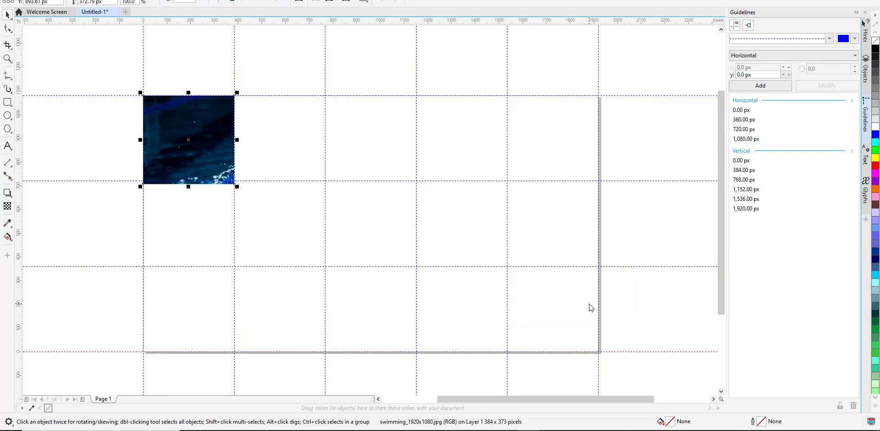
# Restore the full swimming image and crop it to its centre guideline cell, 384 × 360 px.
pyautogui.click(113, 0)
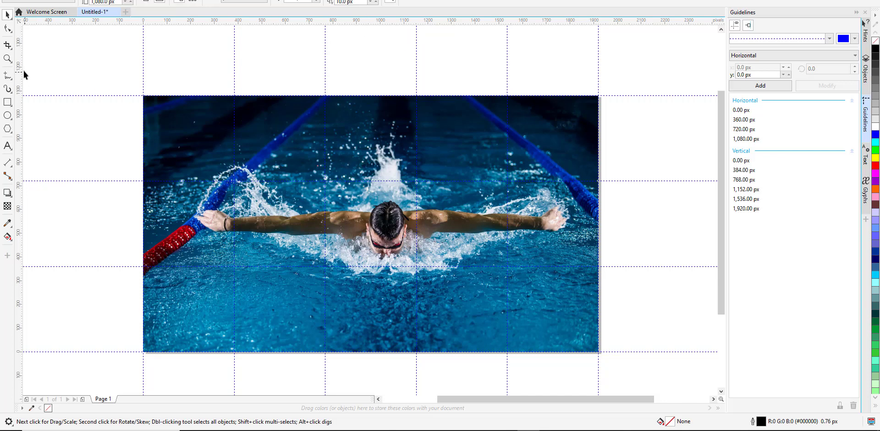
pyautogui.click(7, 45)
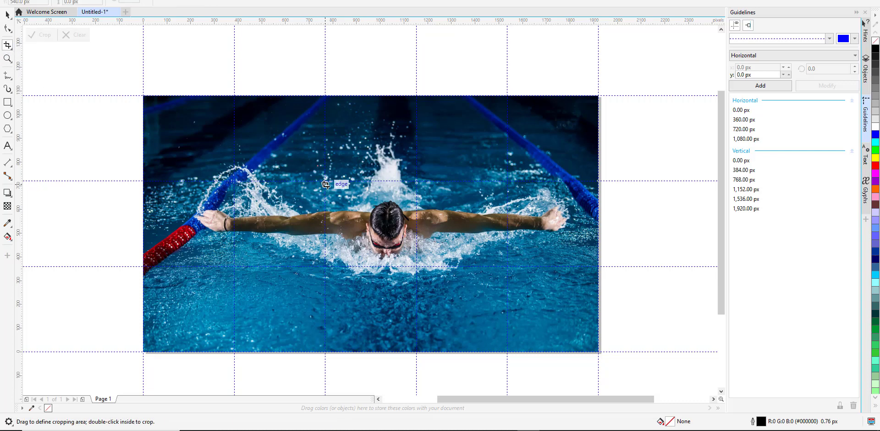
pyautogui.moveTo(325, 181); pyautogui.dragTo(417, 267)
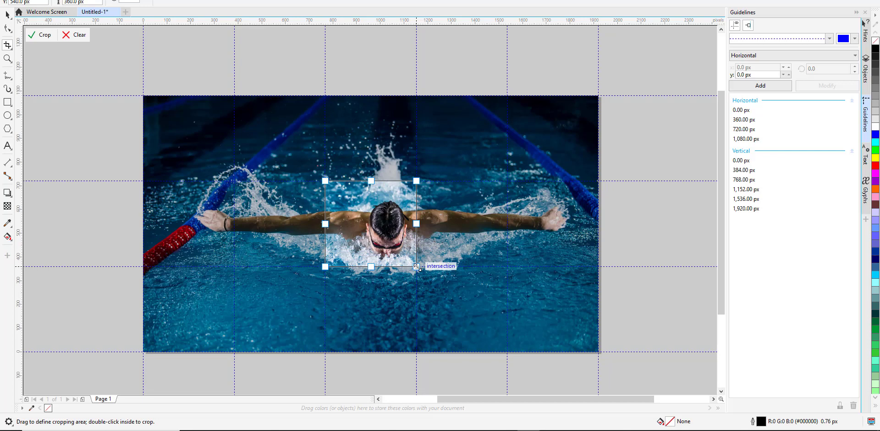
pyautogui.press('Return')
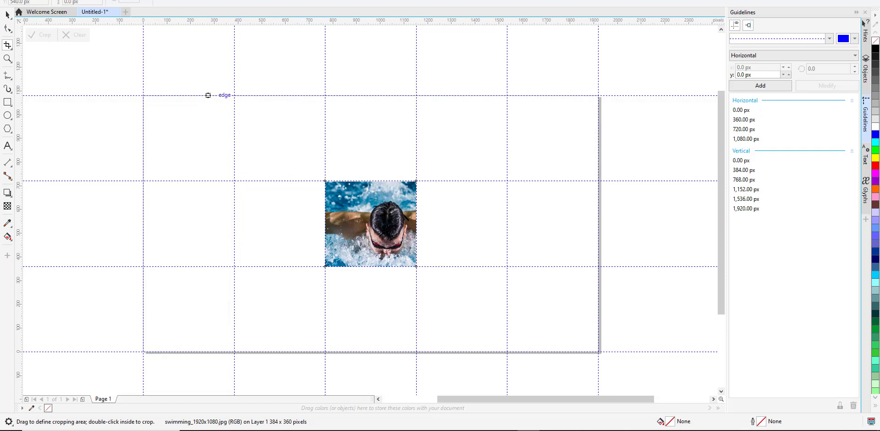
# Export the centre tile as a JPG named "eight" in the 23 Sept 21 folder with the default JPEG settings.
pyautogui.hotkey('ctrl', 'e')
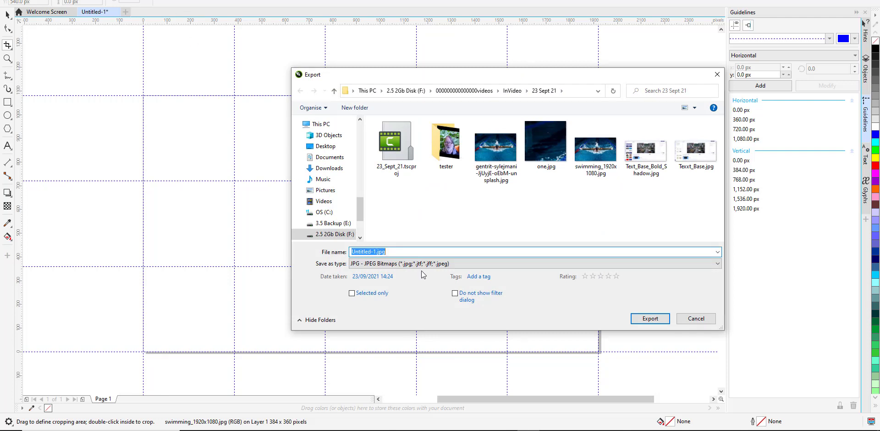
pyautogui.click(375, 252)
pyautogui.moveTo(376, 251); pyautogui.dragTo(340, 248)
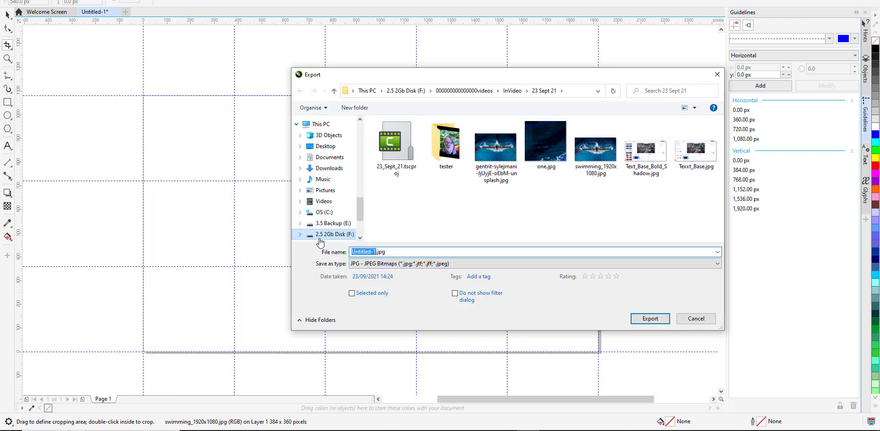
pyautogui.write('eight')
pyautogui.click(640, 323)
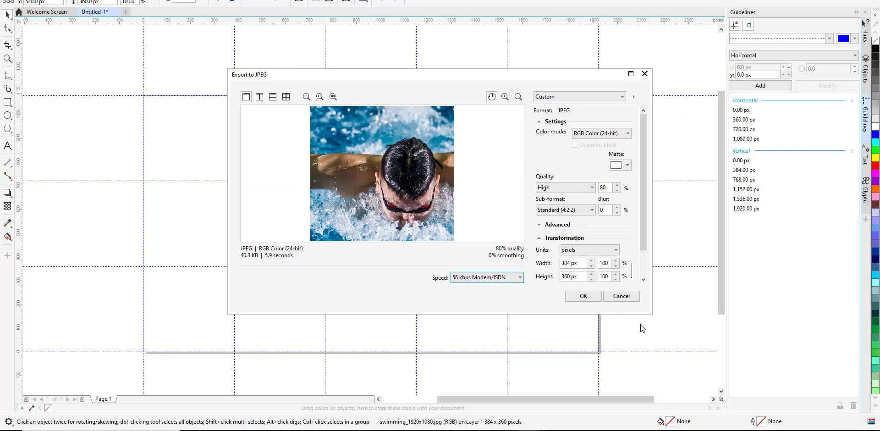
pyautogui.click(582, 296)
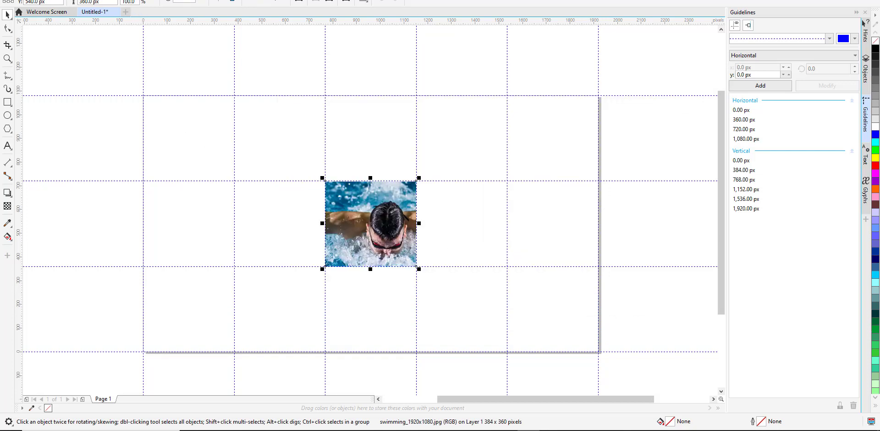
# Undo the centre crop and crop the swimming image to its lower-right guideline cell, 384 × 360 px.
pyautogui.hotkey('ctrl', 'z')
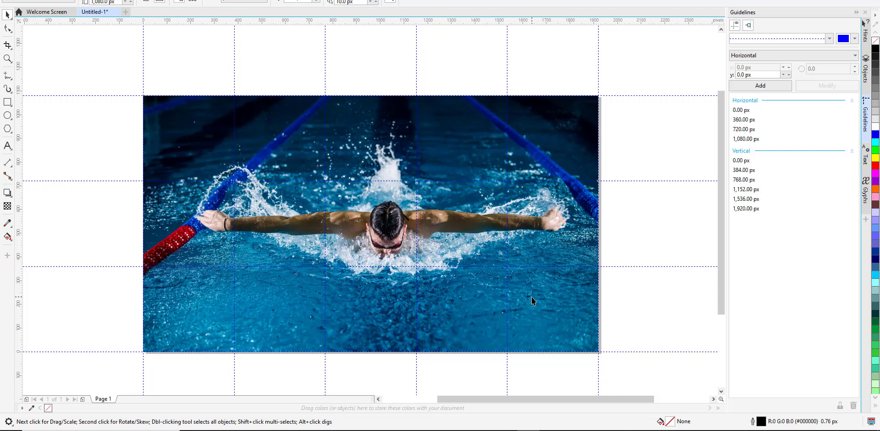
pyautogui.click(7, 46)
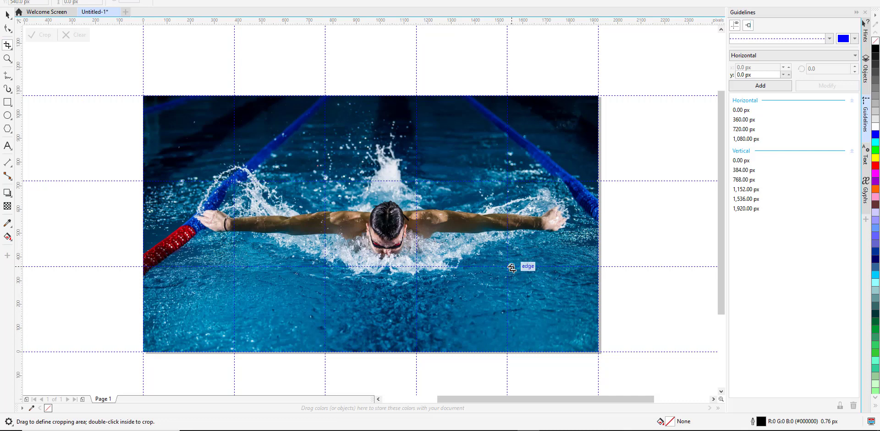
pyautogui.moveTo(509, 267); pyautogui.dragTo(597, 351)
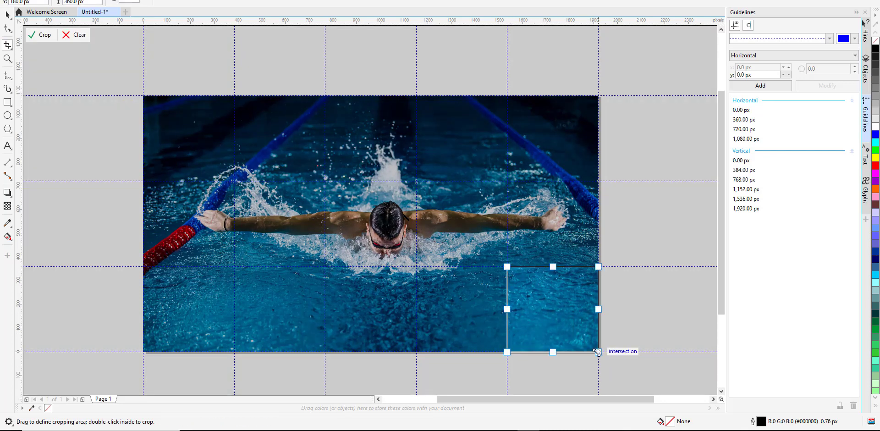
pyautogui.press('Return')
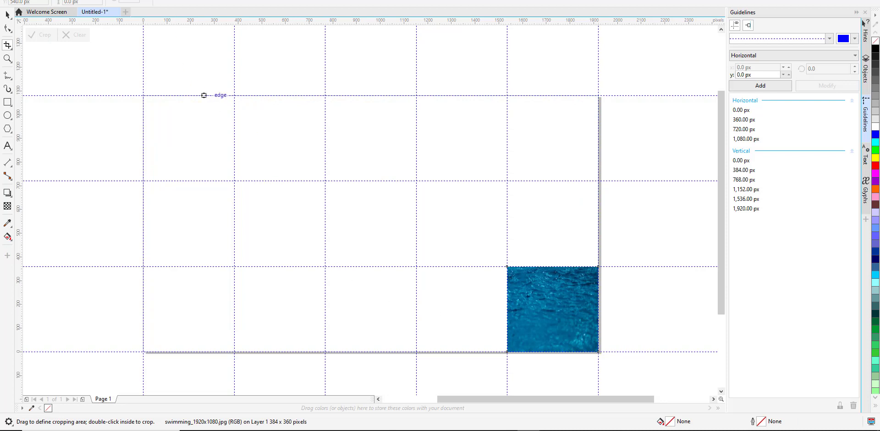
# Export the lower-right tile as a JPG named "fifteen" with the default JPEG settings, and undo the crop.
pyautogui.hotkey('ctrl', 'e')
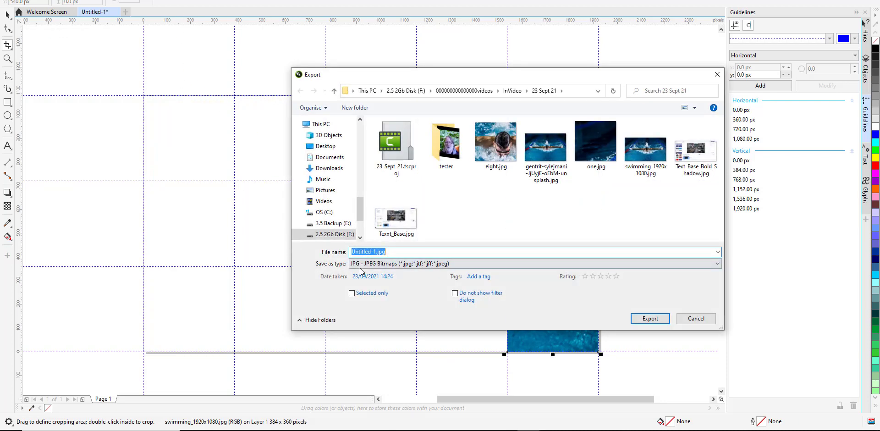
pyautogui.moveTo(376, 251); pyautogui.dragTo(314, 254)
pyautogui.write('fifteen')
pyautogui.click(649, 318)
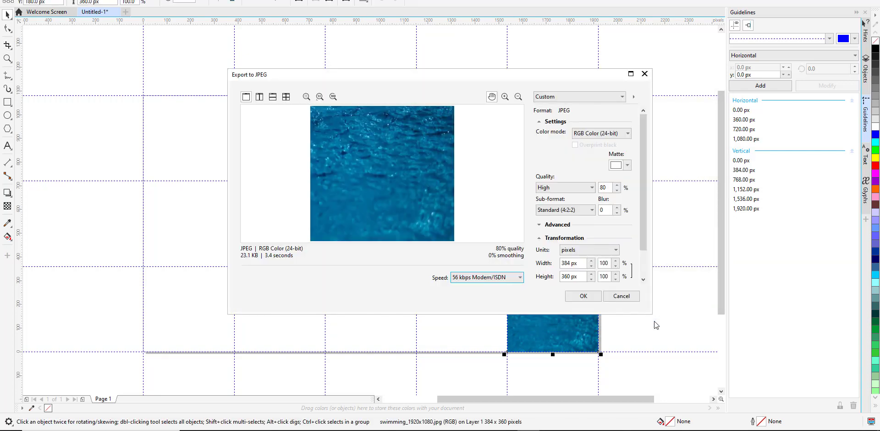
pyautogui.click(587, 295)
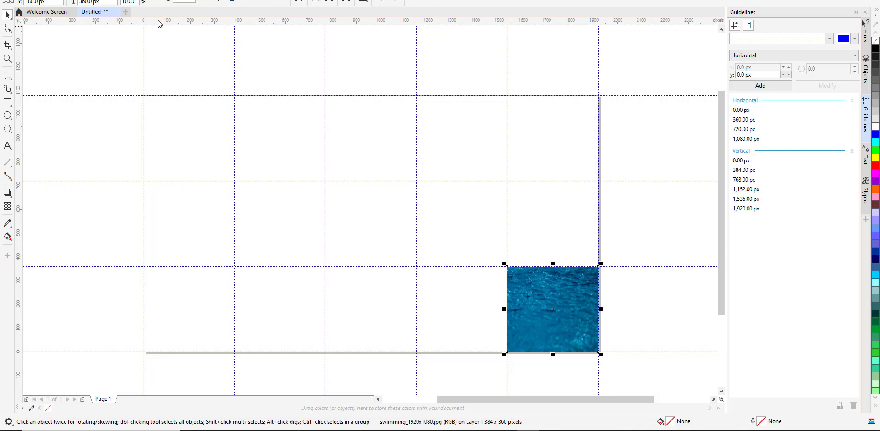
pyautogui.hotkey('ctrl', 'z')
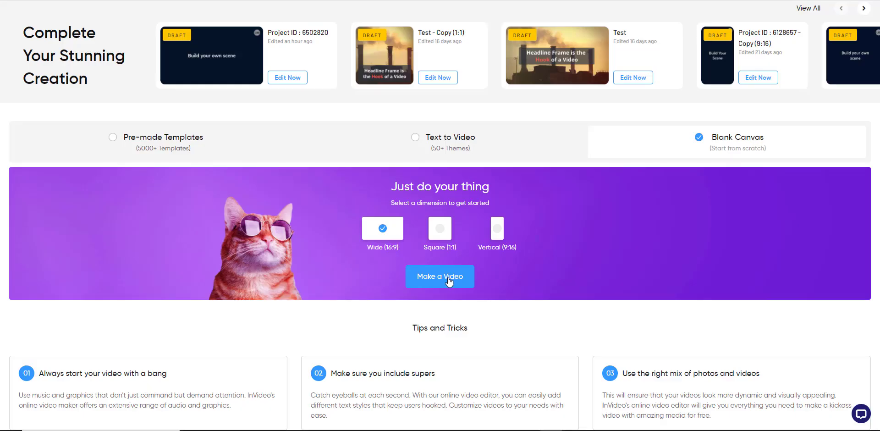
# In InVideo, start a blank-canvas Wide (16:9) video and create a media folder named "Swimmer".
pyautogui.click(451, 280)
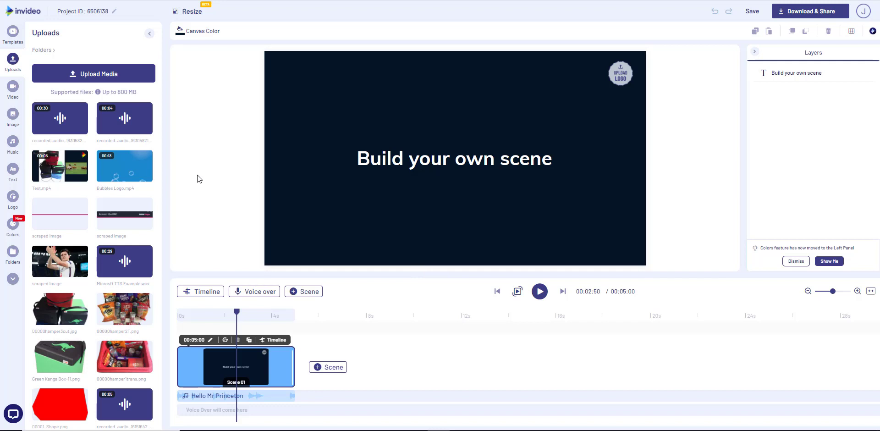
pyautogui.click(48, 50)
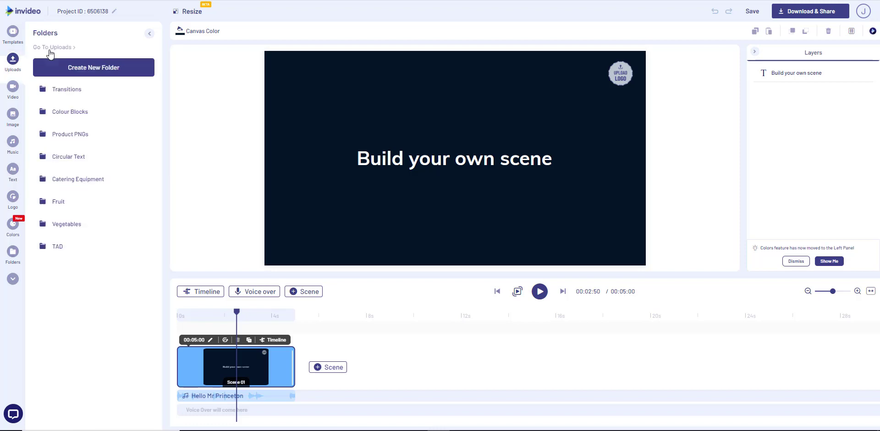
pyautogui.click(96, 67)
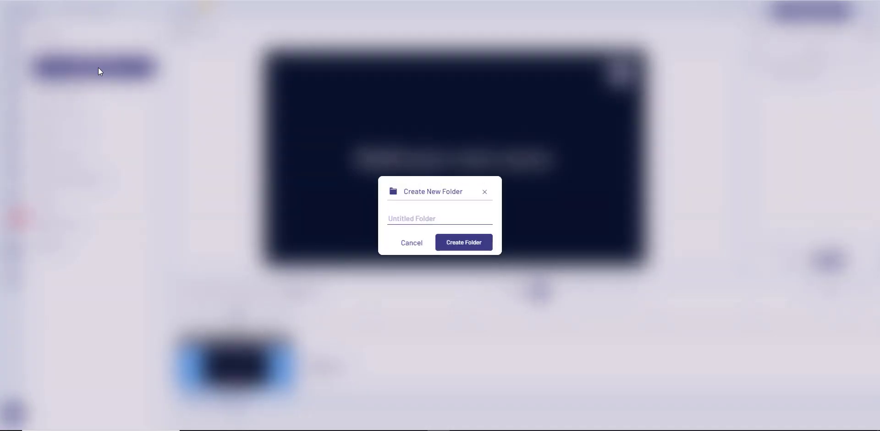
pyautogui.write('Swimmer')
pyautogui.click(469, 243)
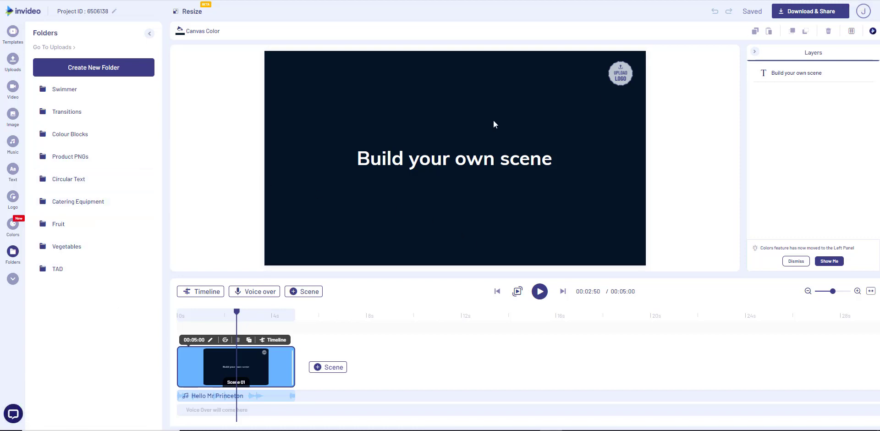
# Upload all the swimmer tile images, one.jpg to fifteen.jpg, into the Swimmer folder.
pyautogui.click(77, 91)
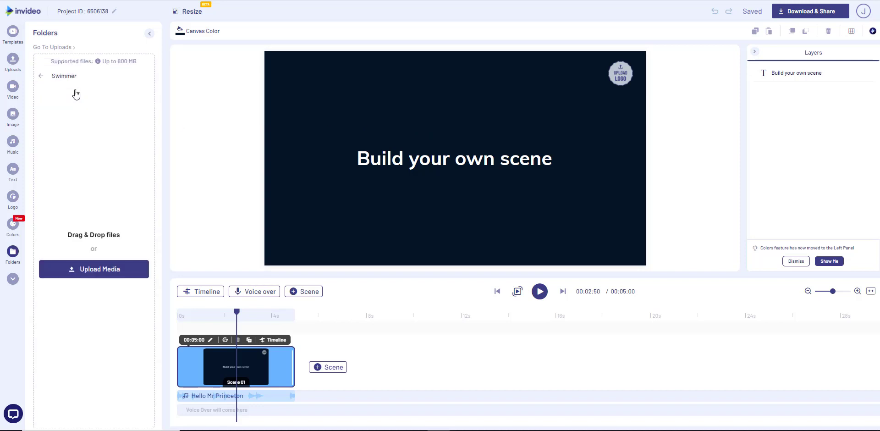
pyautogui.click(90, 270)
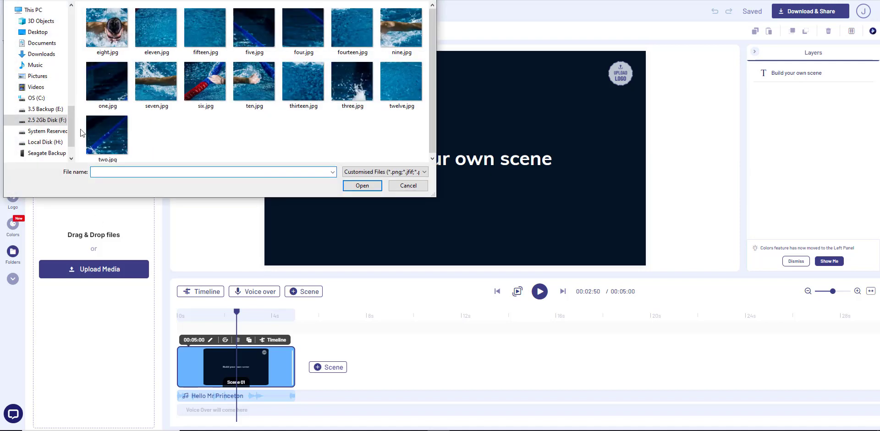
pyautogui.click(92, 18)
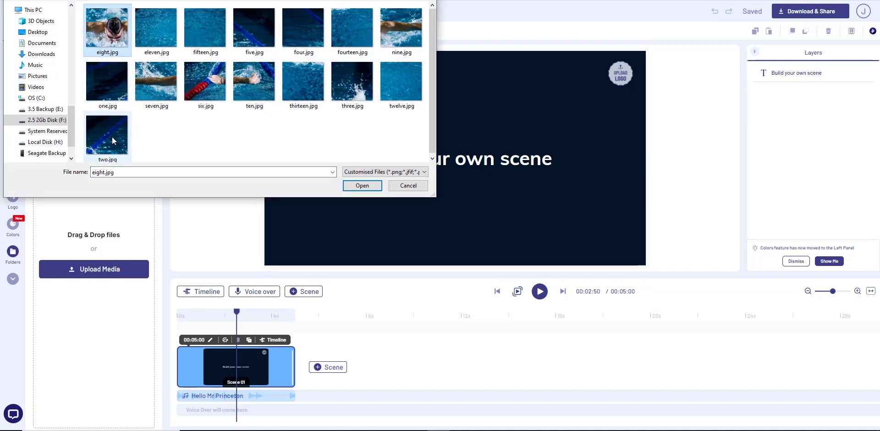
pyautogui.keyDown('shift'); pyautogui.click(112, 137); pyautogui.keyUp('shift')
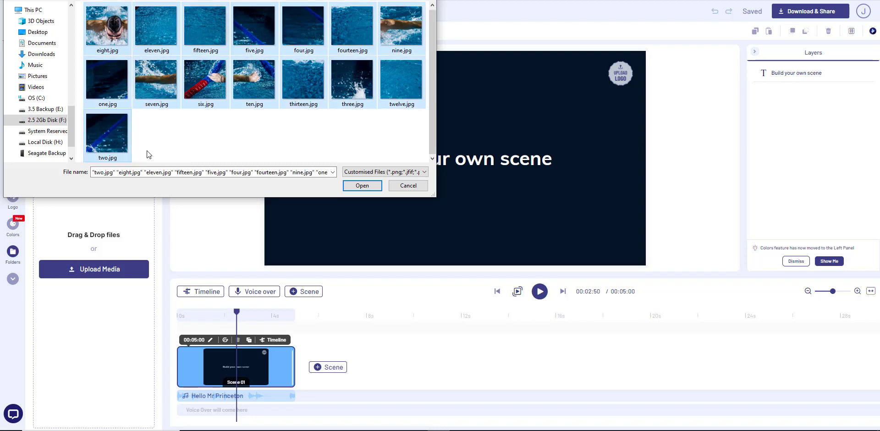
pyautogui.click(370, 188)
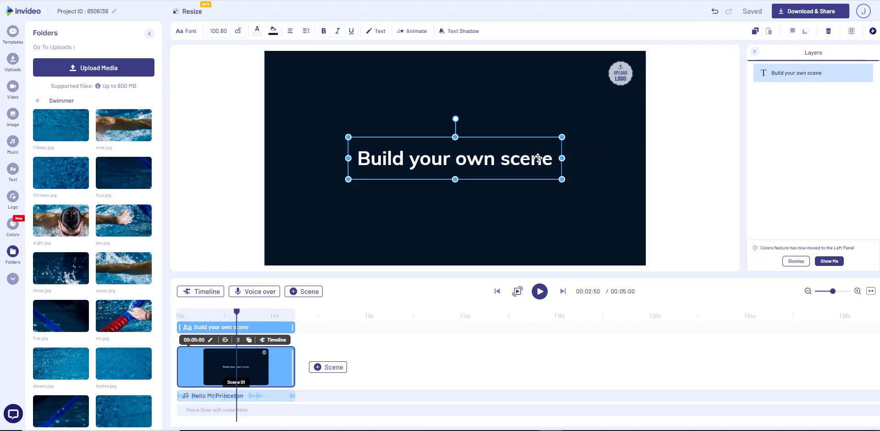
# Delete the "Build your own scene" placeholder text from the scene.
pyautogui.click(522, 149)
pyautogui.click(522, 150)
pyautogui.press('Delete')
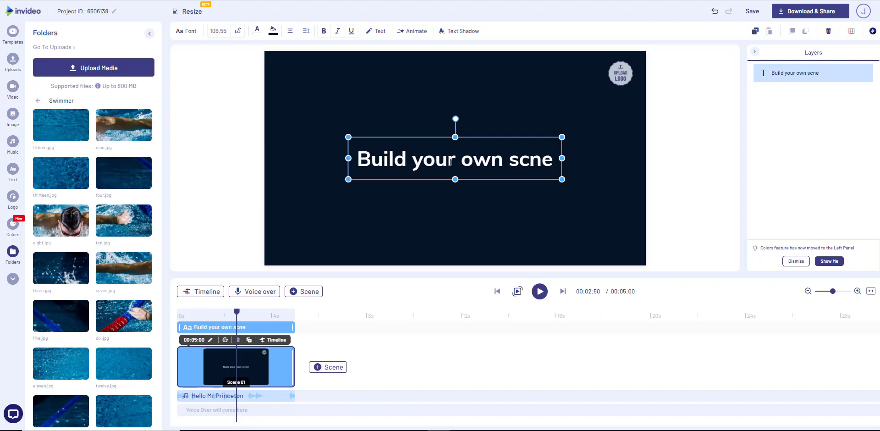
pyautogui.click(449, 151)
pyautogui.press('Delete')
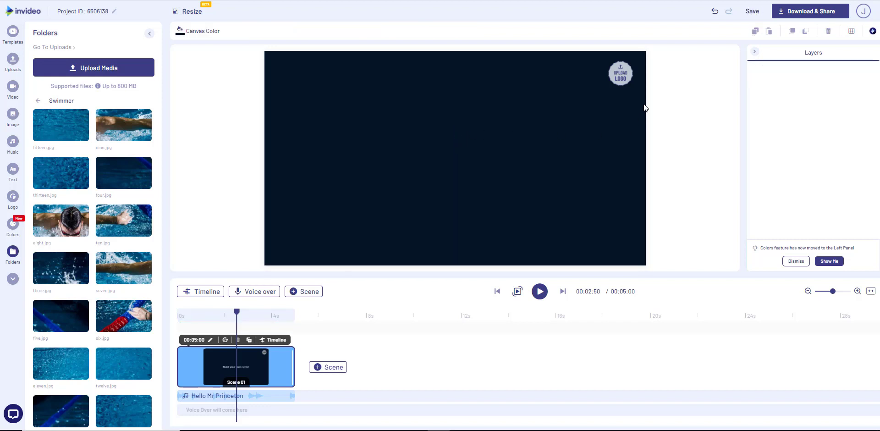
# Remove the logo placeholder from the scene without uploading a logo.
pyautogui.click(621, 76)
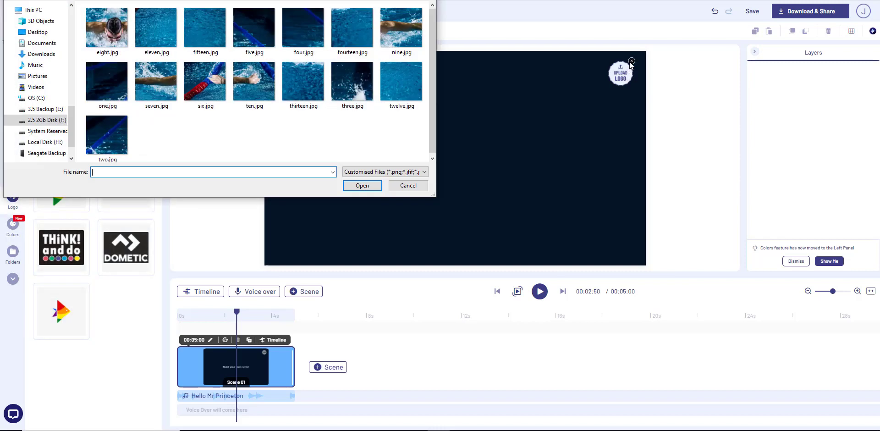
pyautogui.click(397, 183)
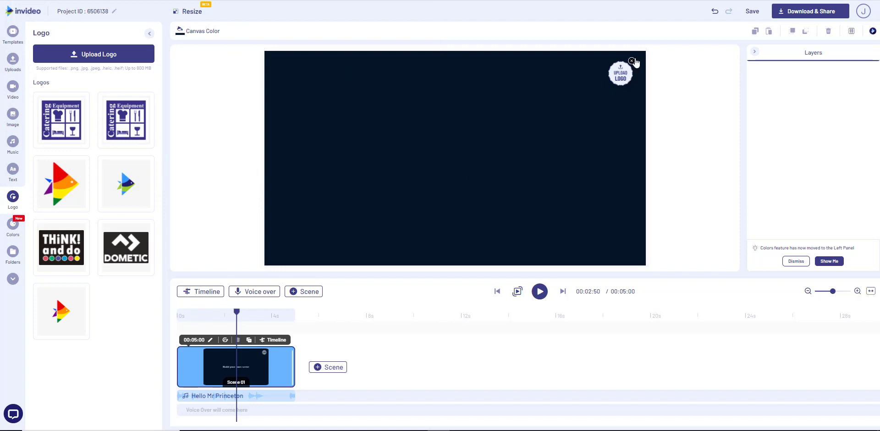
pyautogui.click(631, 60)
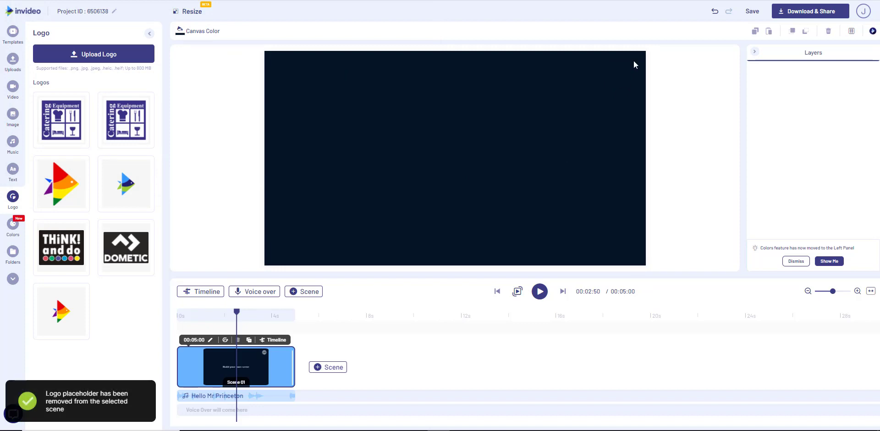
# Bring back the Swimmer folder's media and turn on the canvas grid.
pyautogui.click(8, 258)
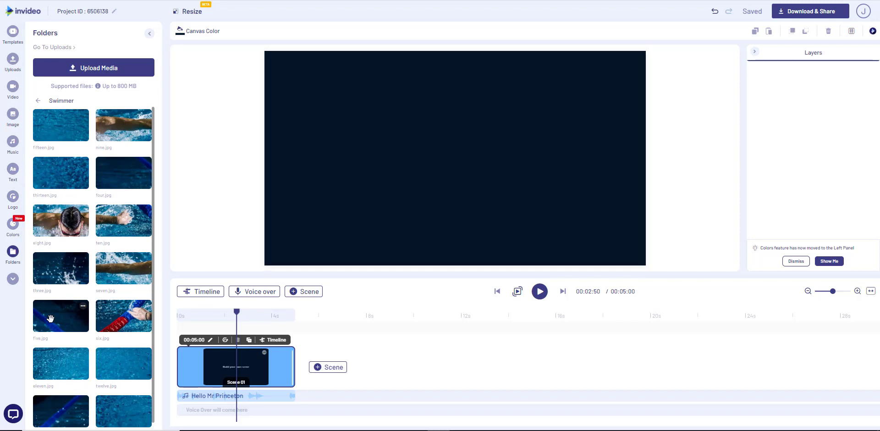
pyautogui.click(851, 30)
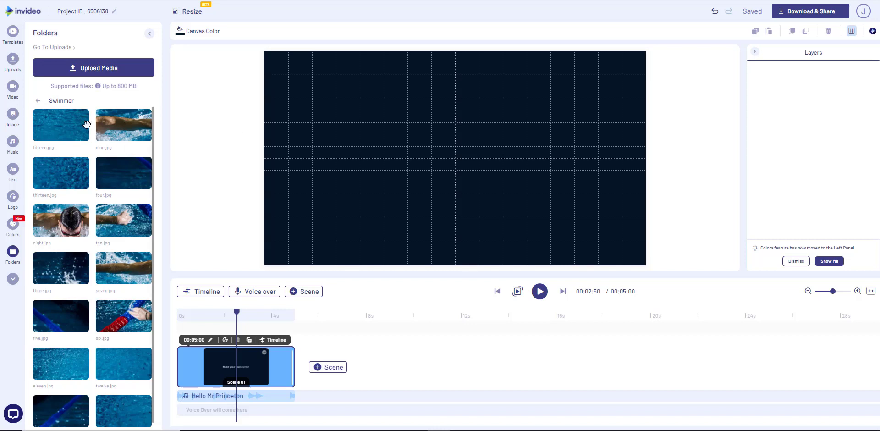
# Add one.jpg to the scene and shrink it proportionally to about one fifth of the canvas width.
pyautogui.scroll(-2, 61, 229)
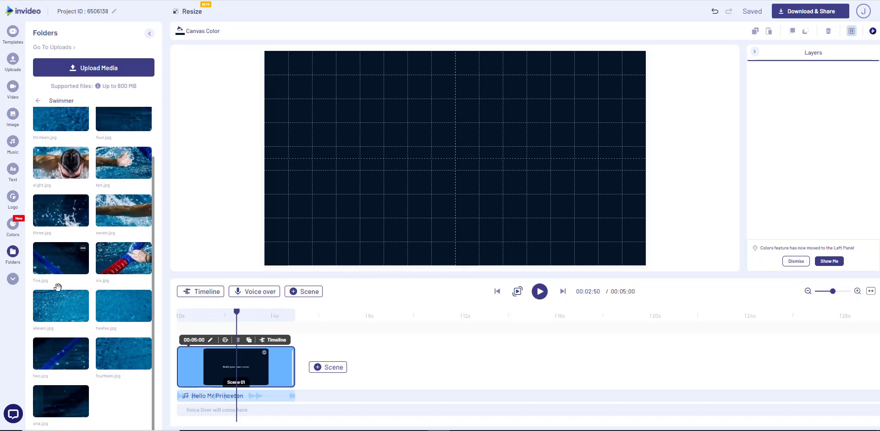
pyautogui.click(63, 407)
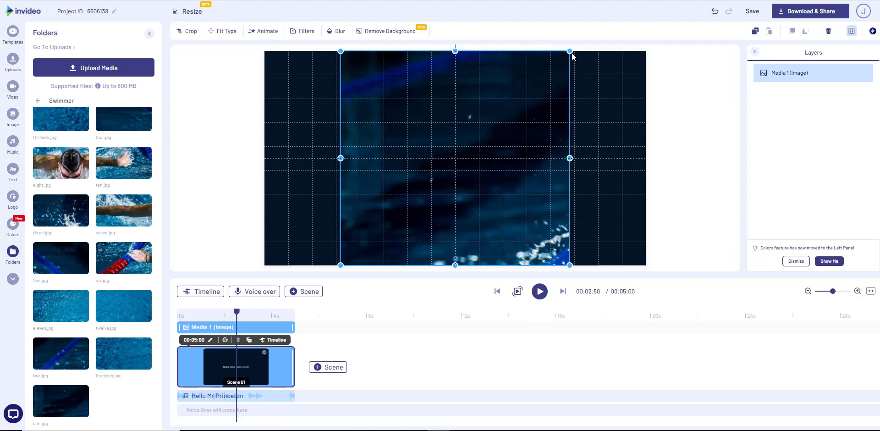
pyautogui.moveTo(570, 51); pyautogui.dragTo(457, 235)
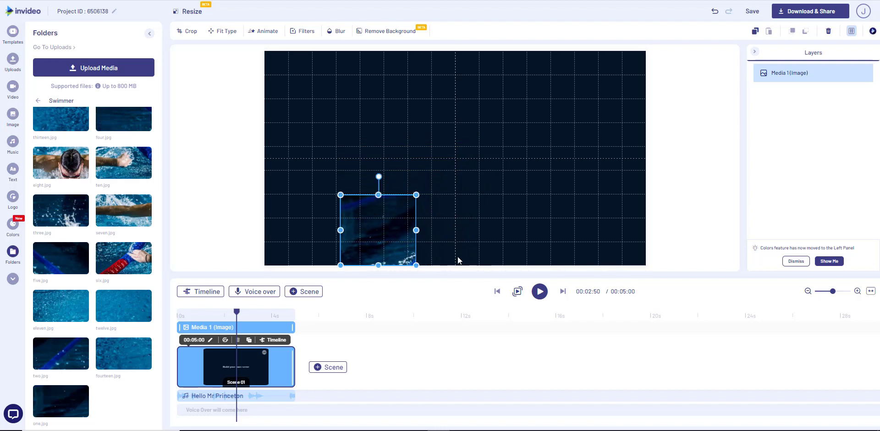
# Move the one.jpg tile into the canvas's upper-left corner and enlarge it slightly to about one third of the canvas height.
pyautogui.moveTo(374, 232); pyautogui.dragTo(297, 94)
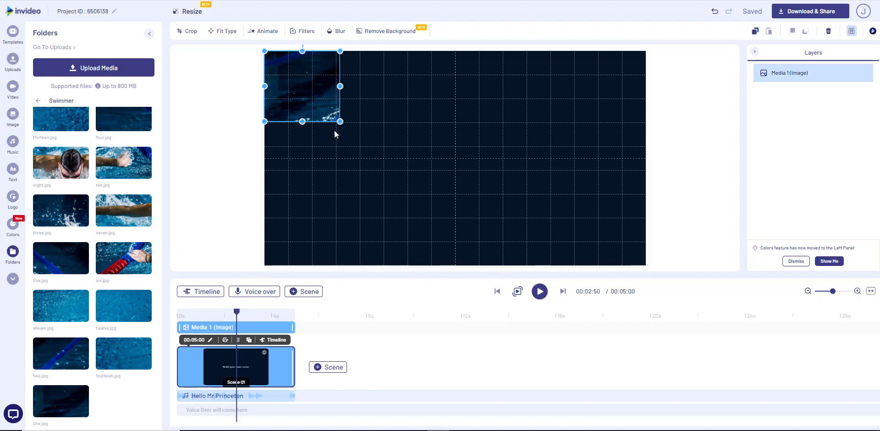
pyautogui.moveTo(340, 122); pyautogui.dragTo(343, 123)
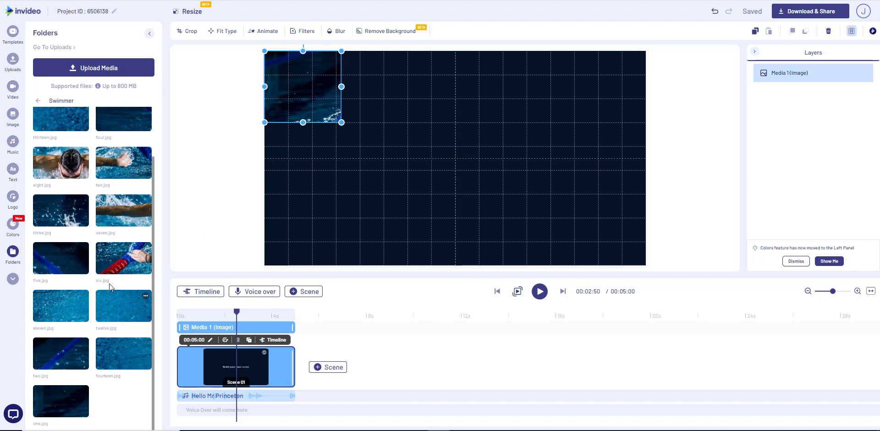
# Add six.jpg to the scene, place it directly below the first tile at the canvas's left edge, and shrink it to match that tile's size.
pyautogui.moveTo(110, 262); pyautogui.dragTo(171, 243)
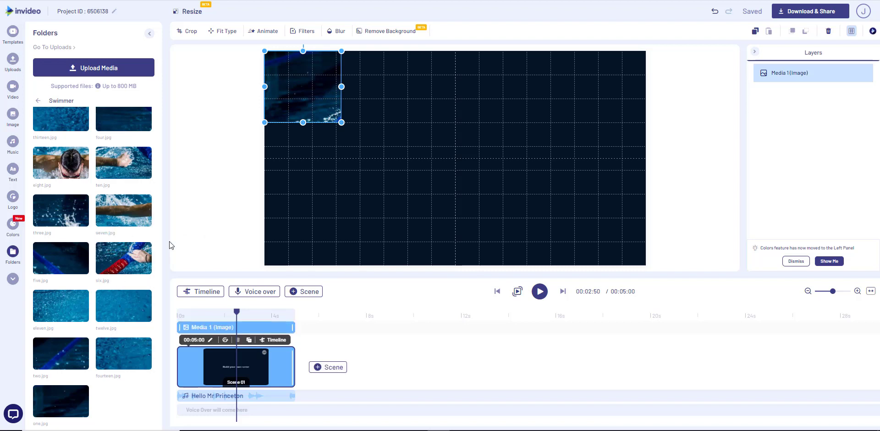
pyautogui.click(120, 248)
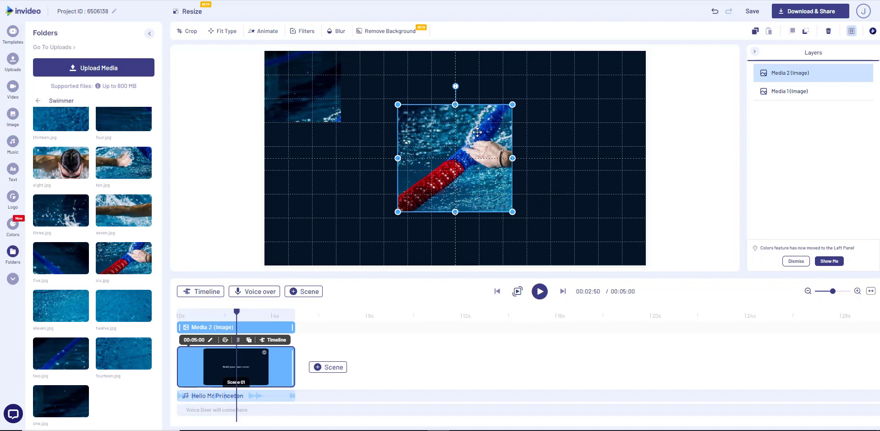
pyautogui.moveTo(477, 132); pyautogui.dragTo(343, 148)
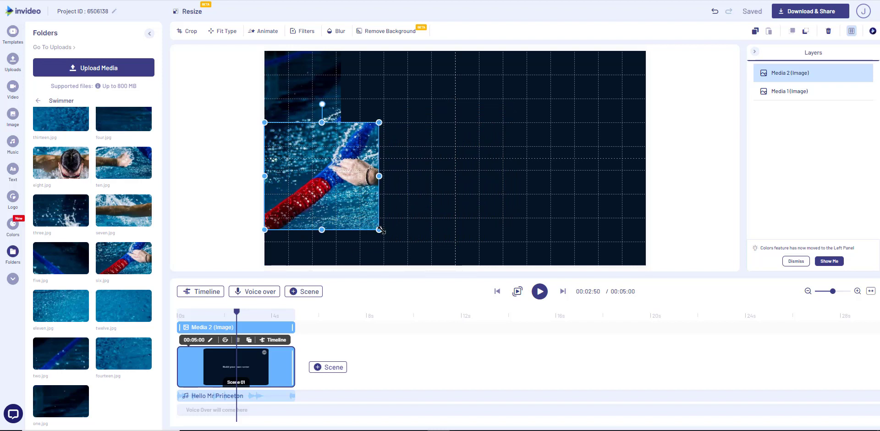
pyautogui.moveTo(379, 229); pyautogui.dragTo(334, 200)
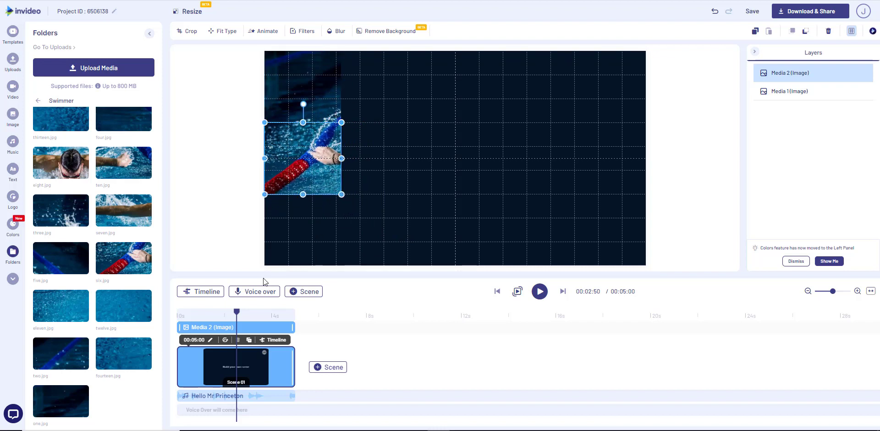
# Add eleven.jpg to the scene, shrink it to tile size and place it below the six.jpg tile in the canvas's lower-left corner.
pyautogui.click(54, 316)
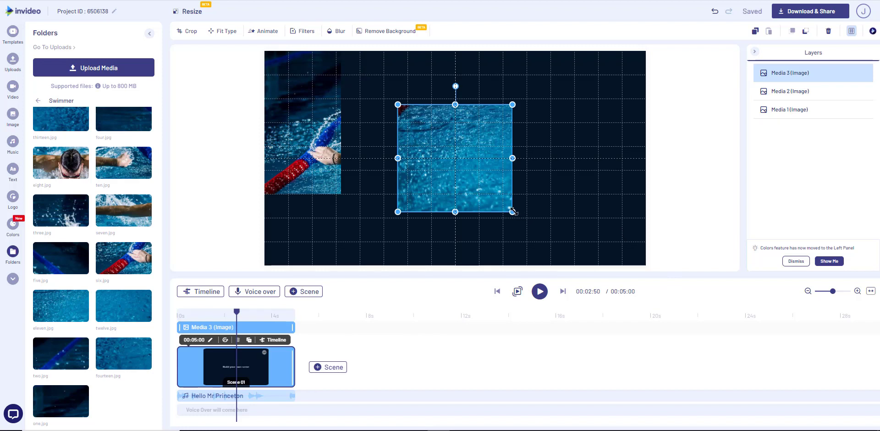
pyautogui.moveTo(513, 212); pyautogui.dragTo(472, 167)
pyautogui.moveTo(433, 129); pyautogui.dragTo(342, 195)
pyautogui.click(415, 219)
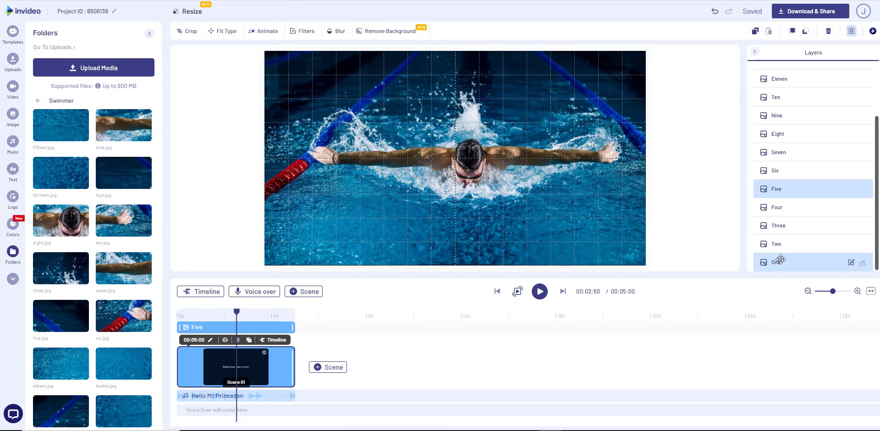
# Select the layers Fifteen, Nine and One in turn to check which tile of the assembled photo each one represents.
pyautogui.scroll(3, 781, 259)
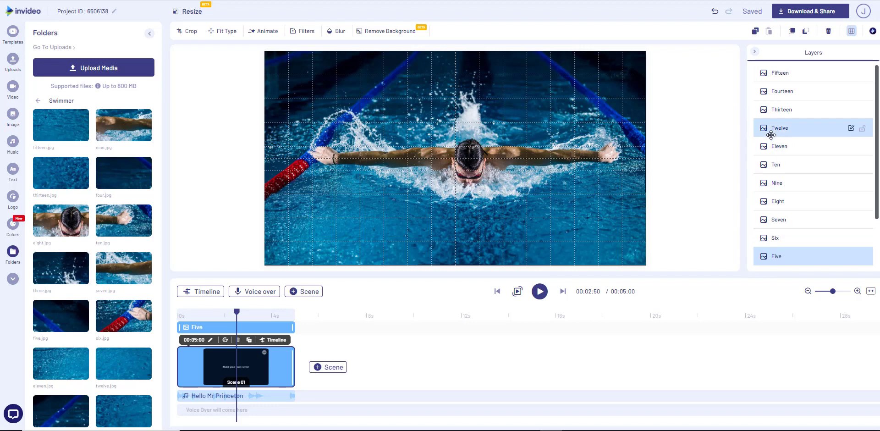
pyautogui.click(784, 76)
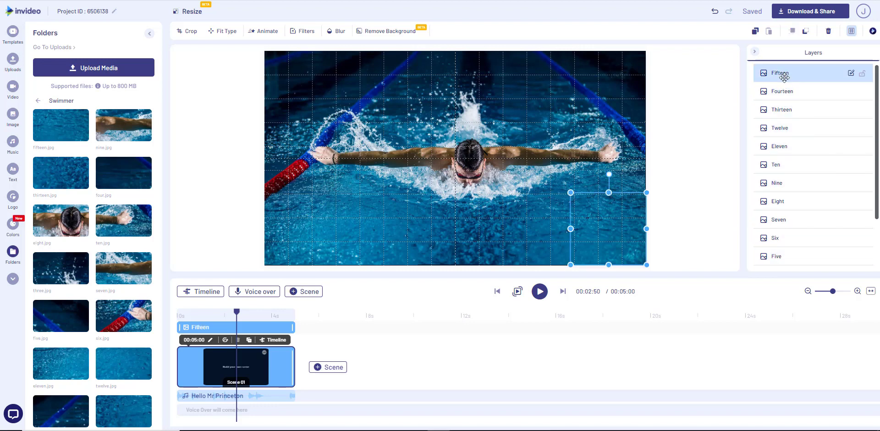
pyautogui.click(778, 186)
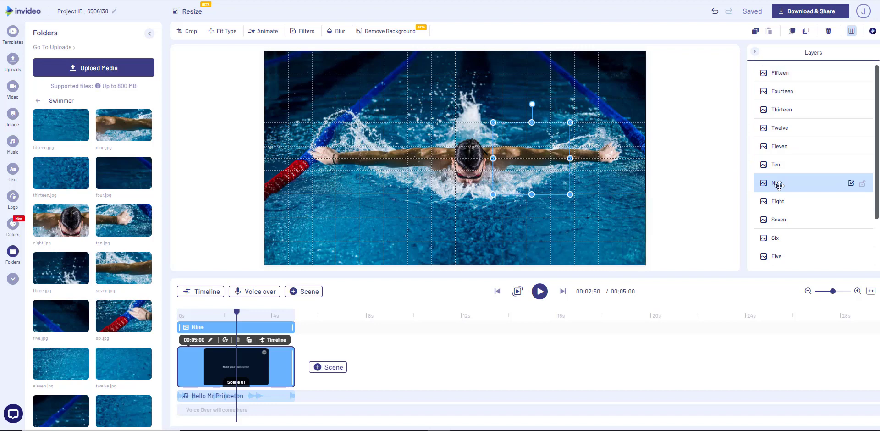
pyautogui.scroll(-2, 776, 231)
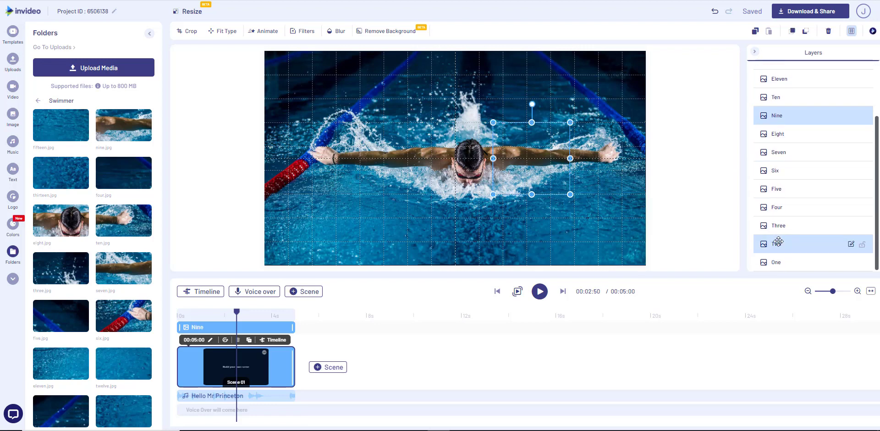
pyautogui.click(776, 262)
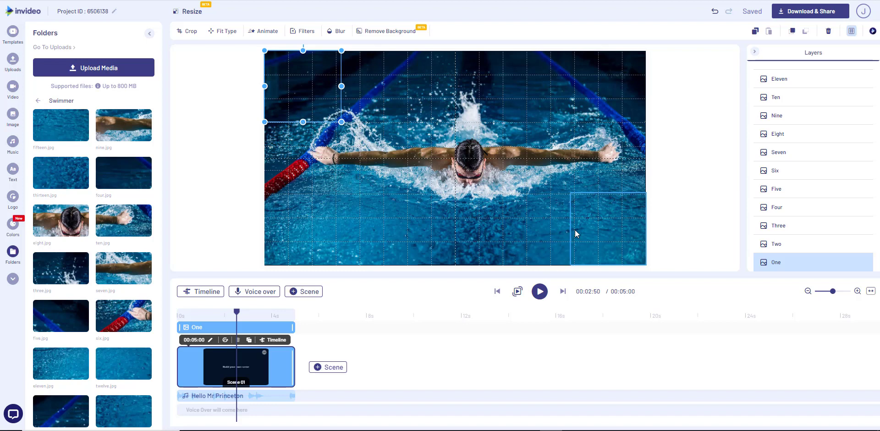
# Show the scene's layers in the detailed timeline and delete the Hello Mr Princeton music track.
pyautogui.click(207, 291)
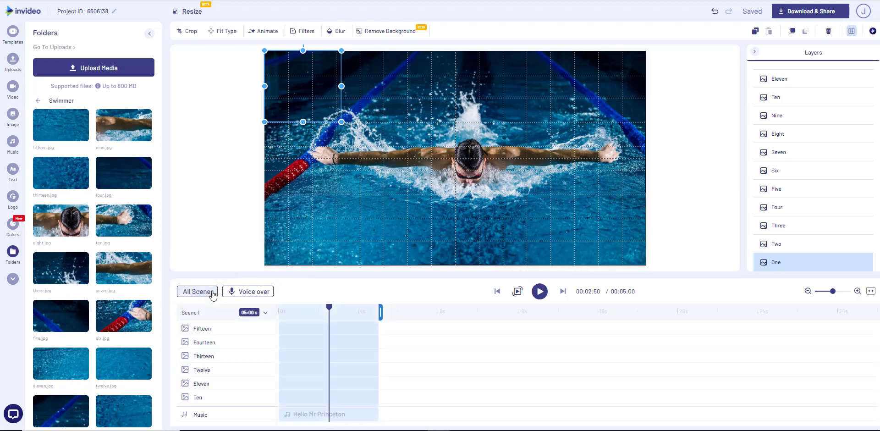
pyautogui.scroll(-3, 256, 362)
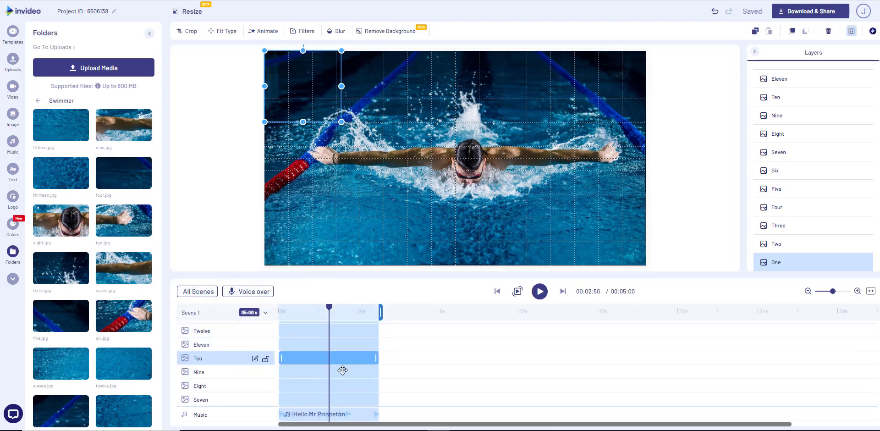
pyautogui.scroll(3, 269, 395)
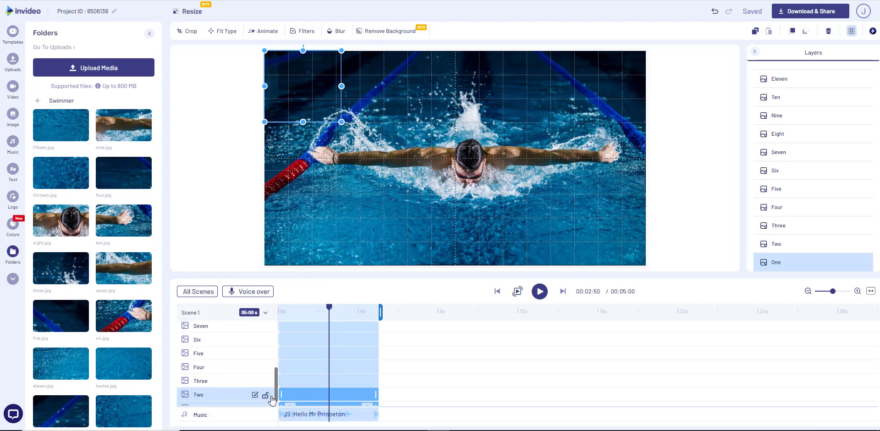
pyautogui.scroll(-2, 270, 367)
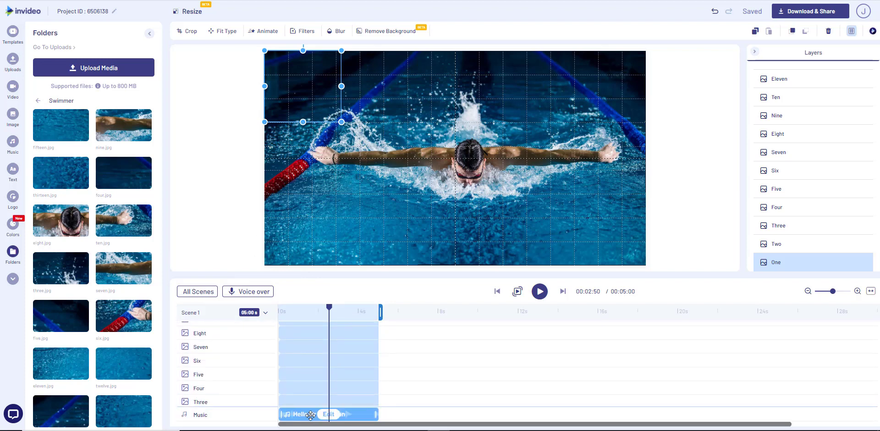
pyautogui.click(325, 415)
pyautogui.rightClick(325, 420)
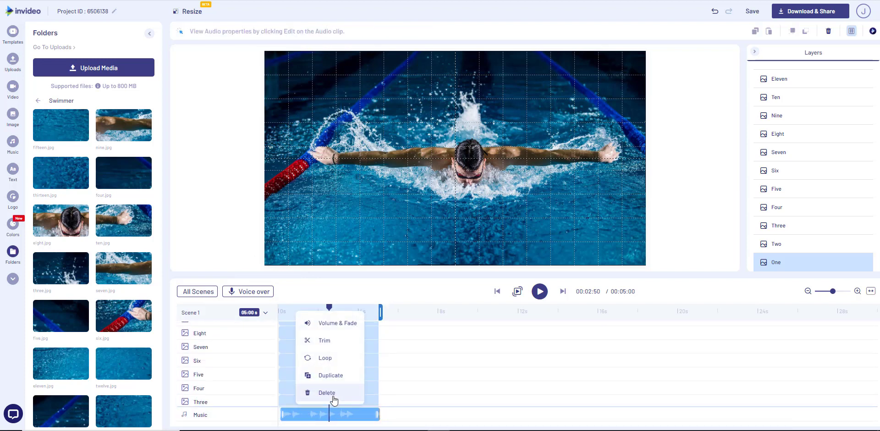
pyautogui.click(330, 393)
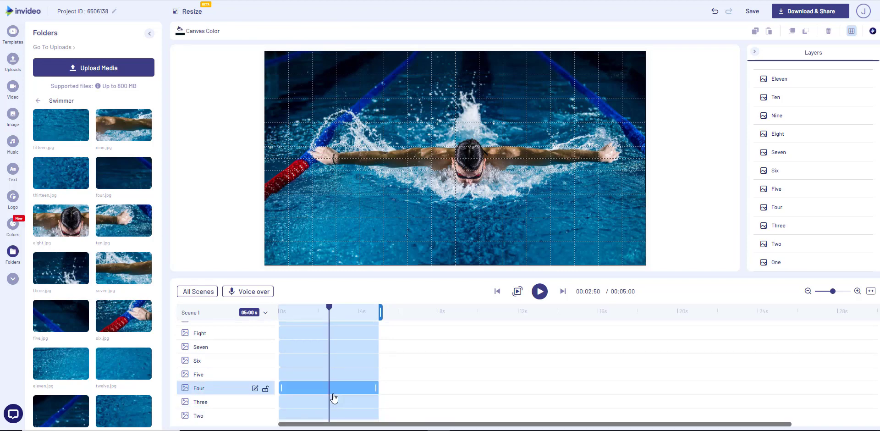
# Give layer One the In animation The Flight From Left with a duration of 1.3 s.
pyautogui.click(286, 333)
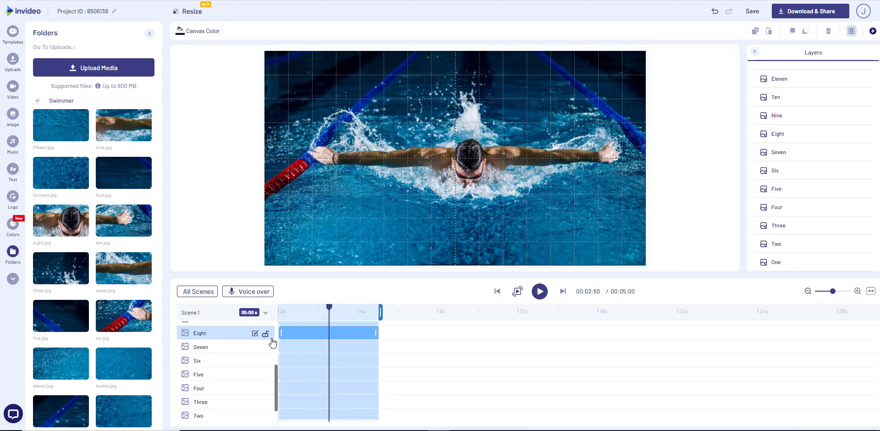
pyautogui.click(269, 348)
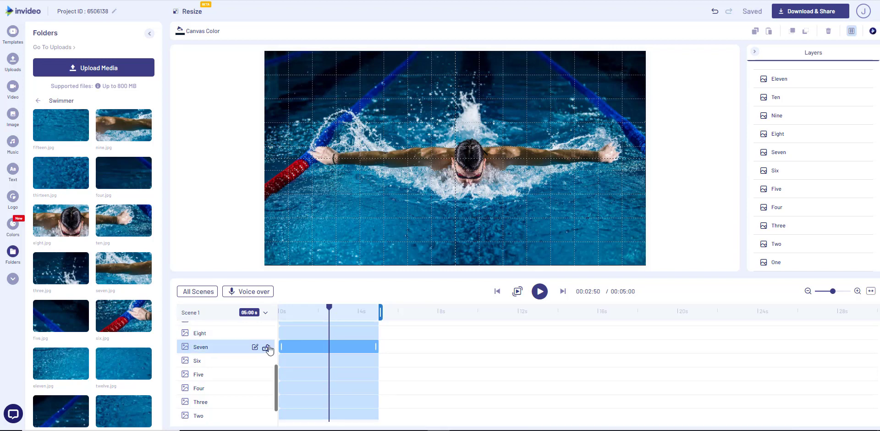
pyautogui.scroll(-1, 243, 394)
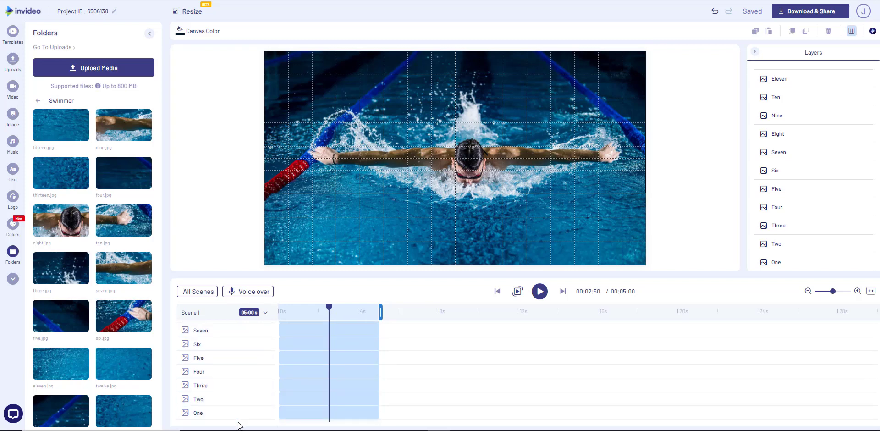
pyautogui.click(285, 414)
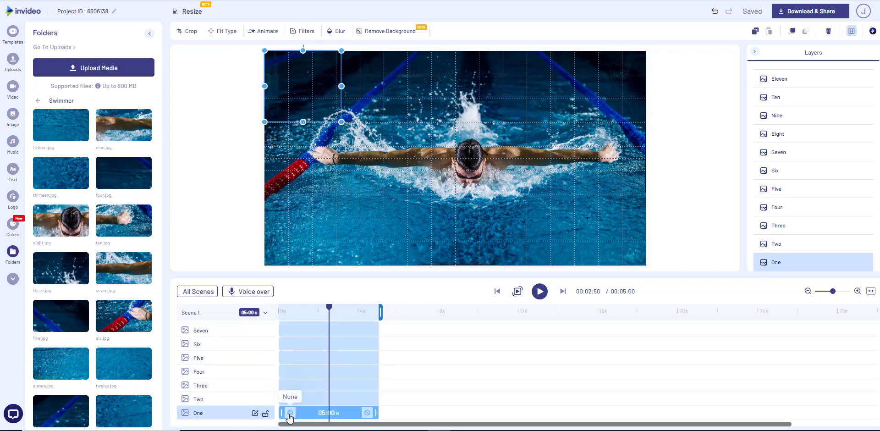
pyautogui.click(288, 413)
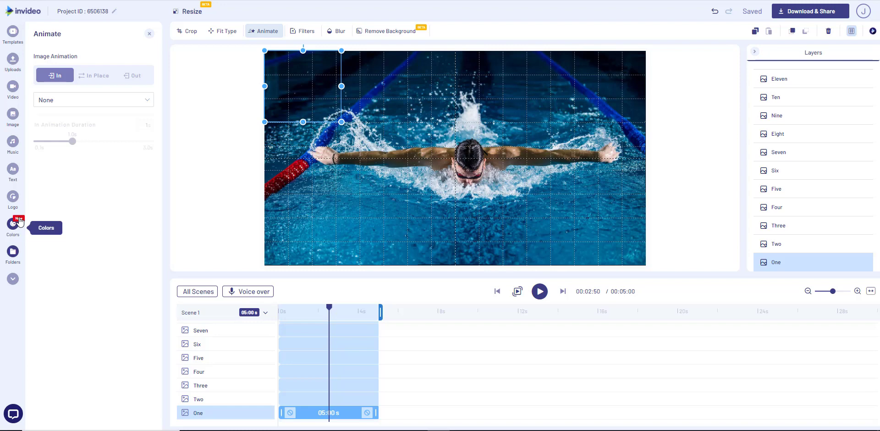
pyautogui.click(80, 100)
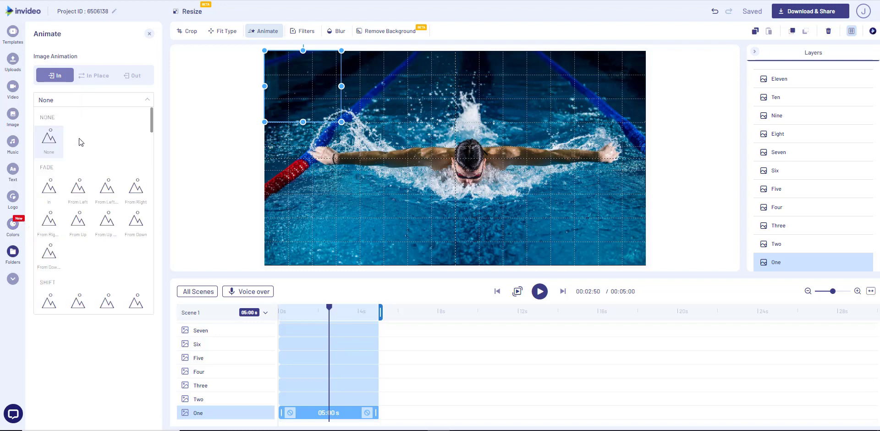
pyautogui.scroll(-5, 82, 192)
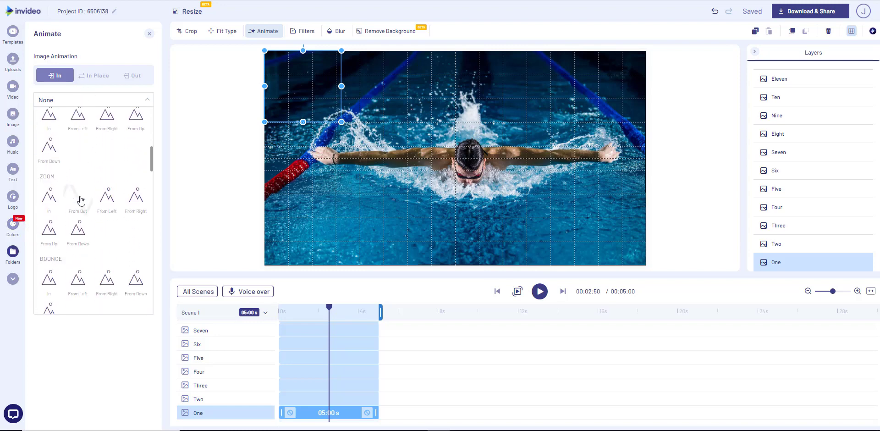
pyautogui.scroll(-10, 76, 206)
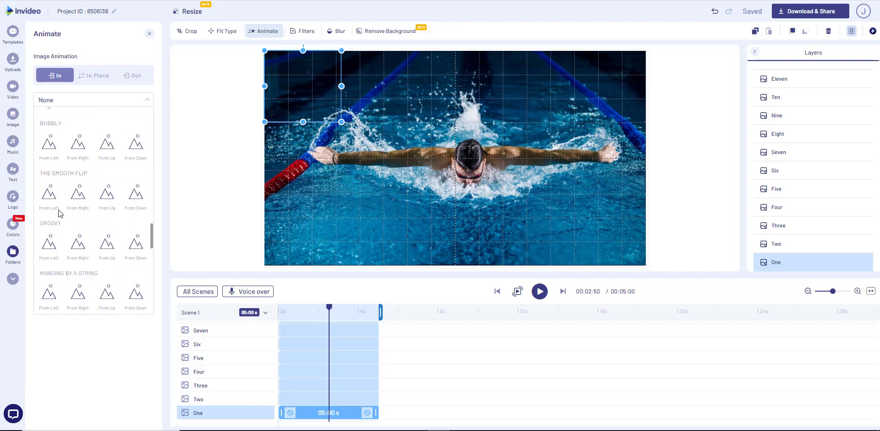
pyautogui.scroll(-10, 58, 213)
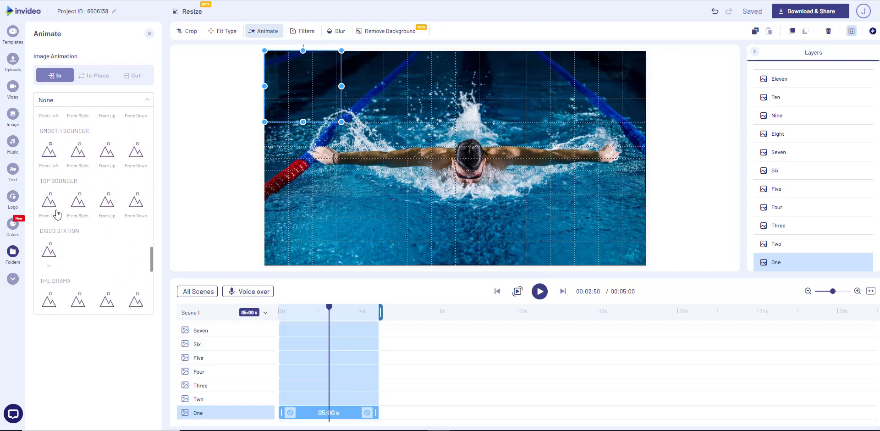
pyautogui.scroll(-5, 50, 219)
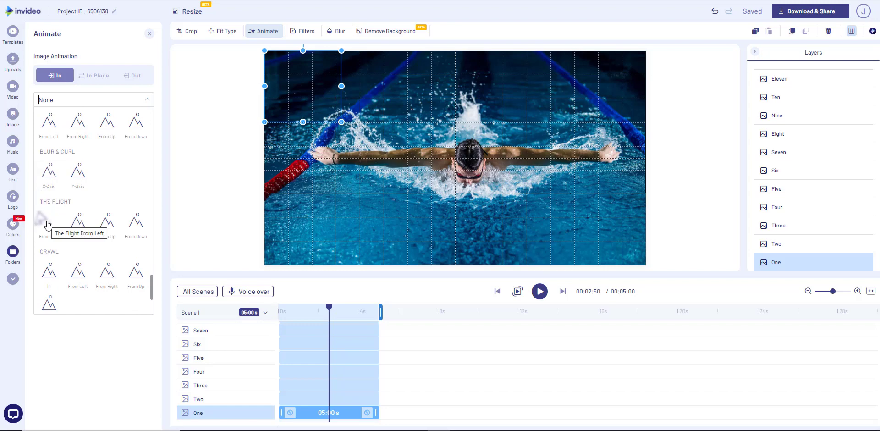
pyautogui.click(74, 224)
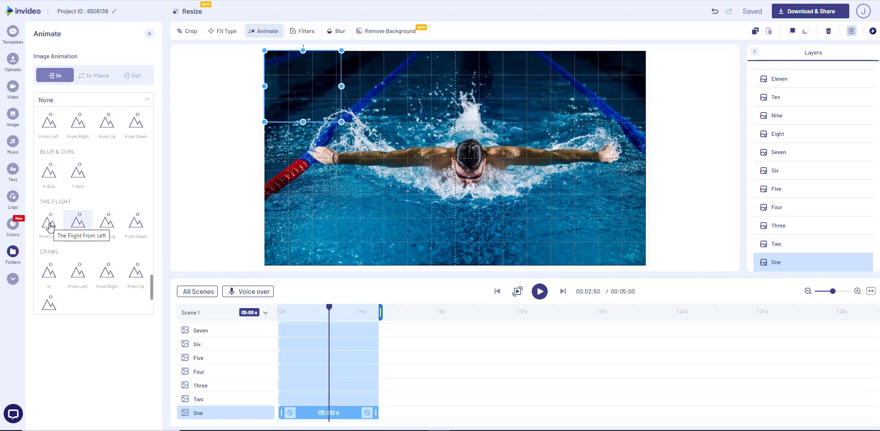
pyautogui.click(49, 223)
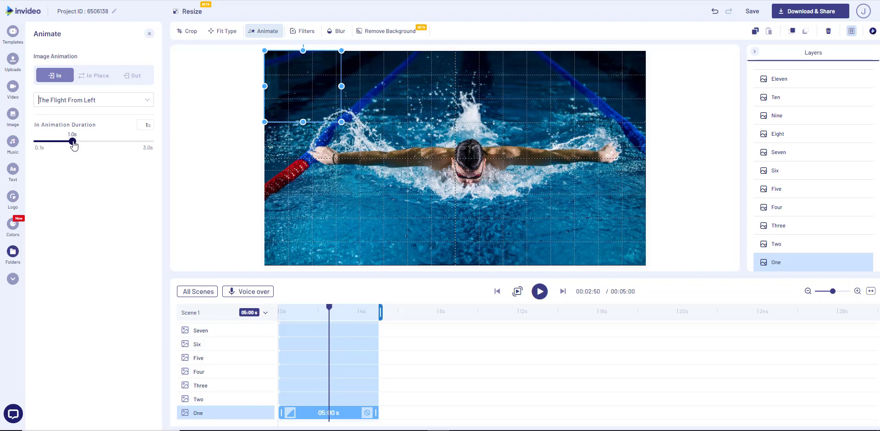
pyautogui.moveTo(73, 142); pyautogui.dragTo(84, 142)
# Review the In Place animation options for the One and Eleven tiles.
pyautogui.click(116, 76)
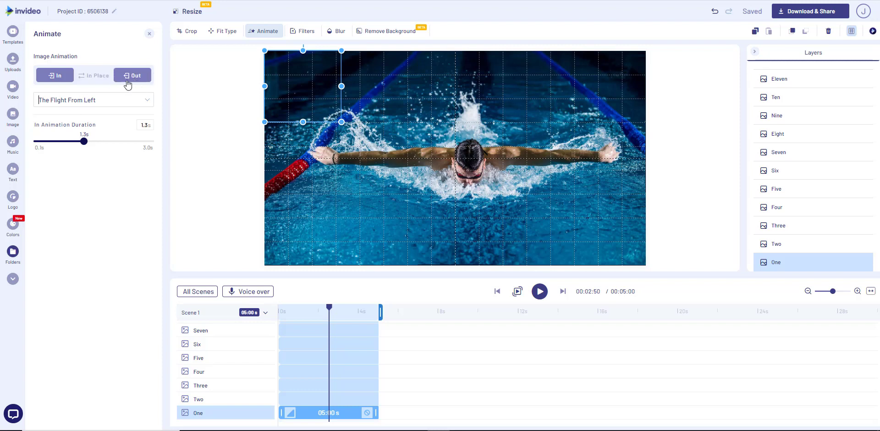
pyautogui.click(109, 77)
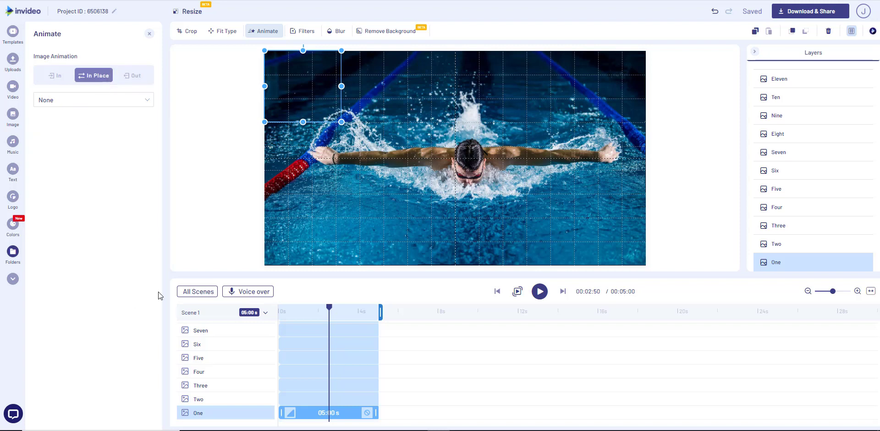
pyautogui.click(287, 241)
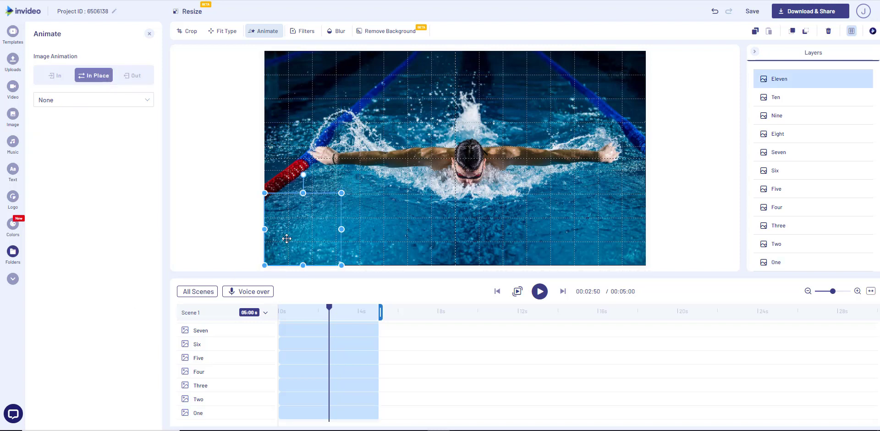
pyautogui.click(48, 101)
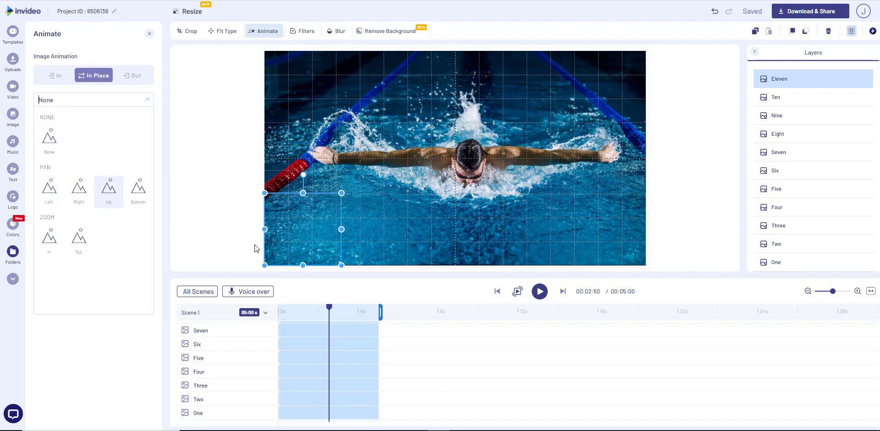
pyautogui.click(314, 224)
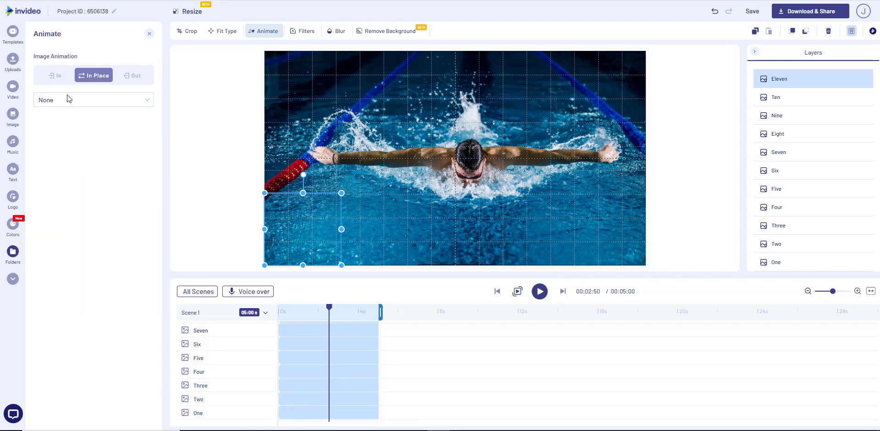
# Give the Eleven tile the In animation The Flight From Up with a duration of 1.3 s.
pyautogui.click(55, 79)
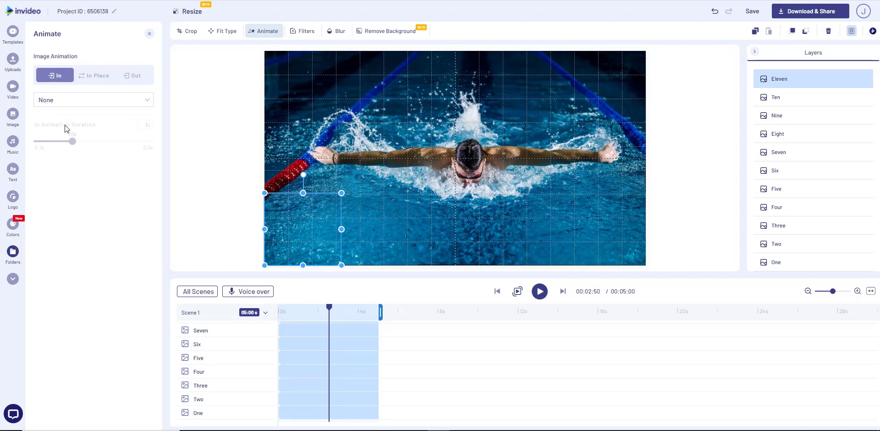
pyautogui.click(76, 101)
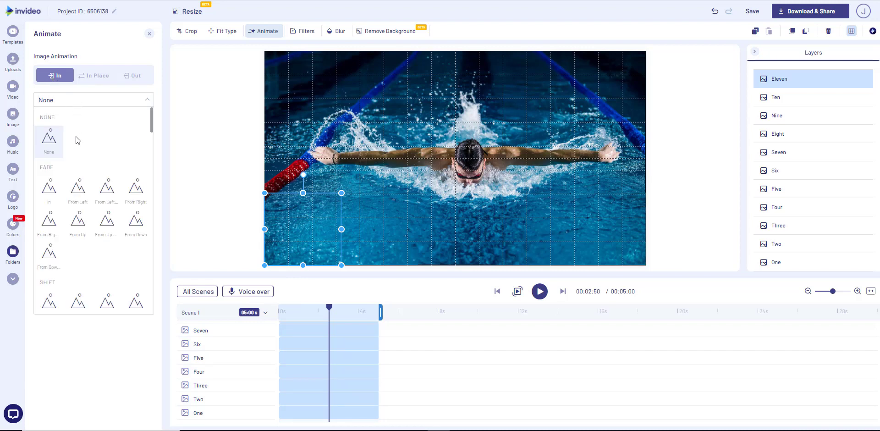
pyautogui.scroll(-2, 80, 186)
pyautogui.scroll(-5, 78, 185)
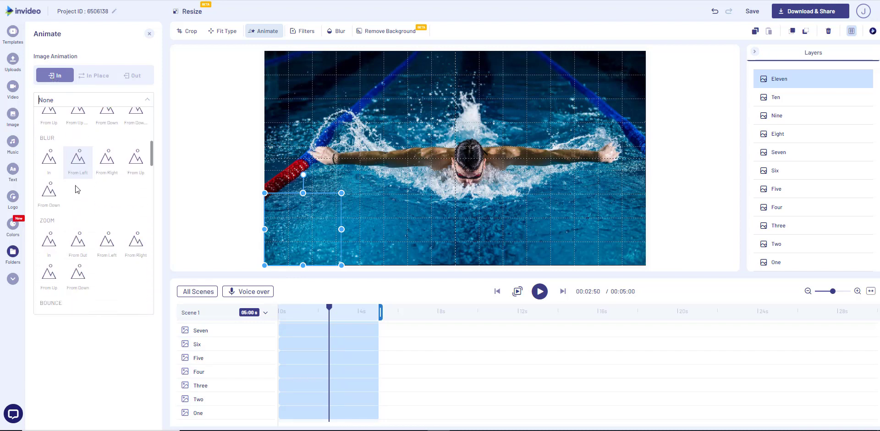
pyautogui.scroll(-3, 66, 195)
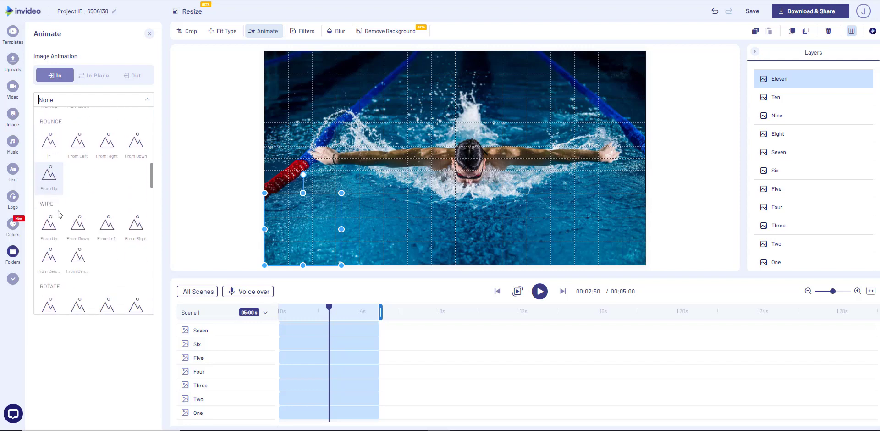
pyautogui.scroll(-2, 52, 222)
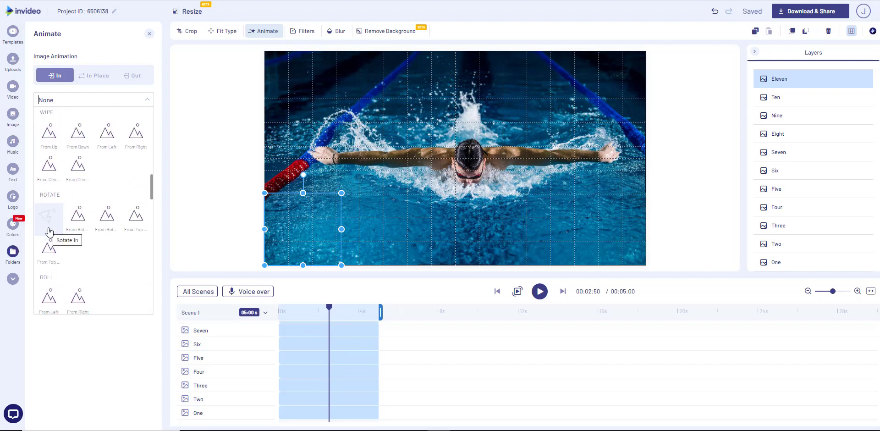
pyautogui.scroll(-5, 50, 233)
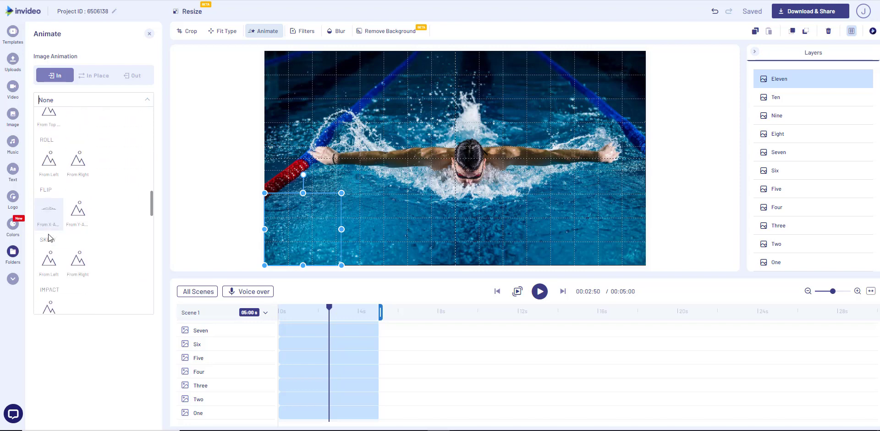
pyautogui.scroll(-4, 49, 240)
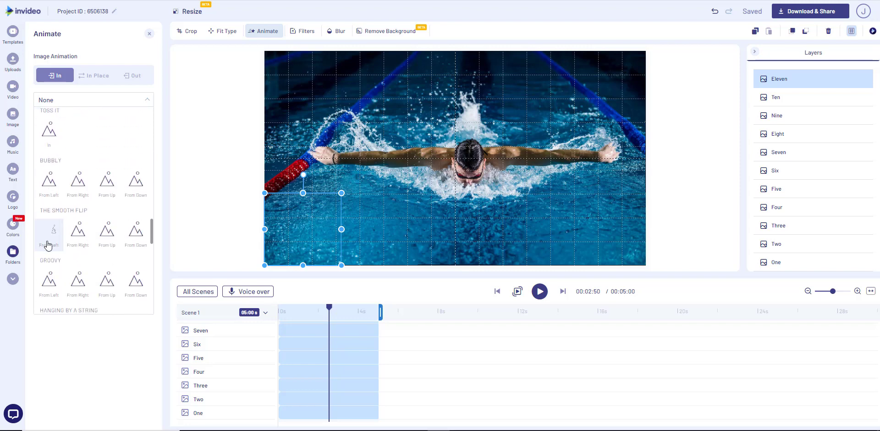
pyautogui.scroll(-2, 47, 284)
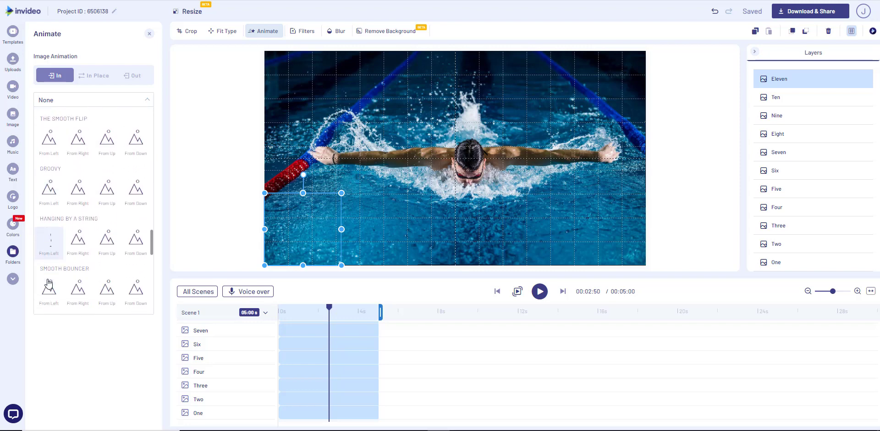
pyautogui.scroll(-2, 41, 274)
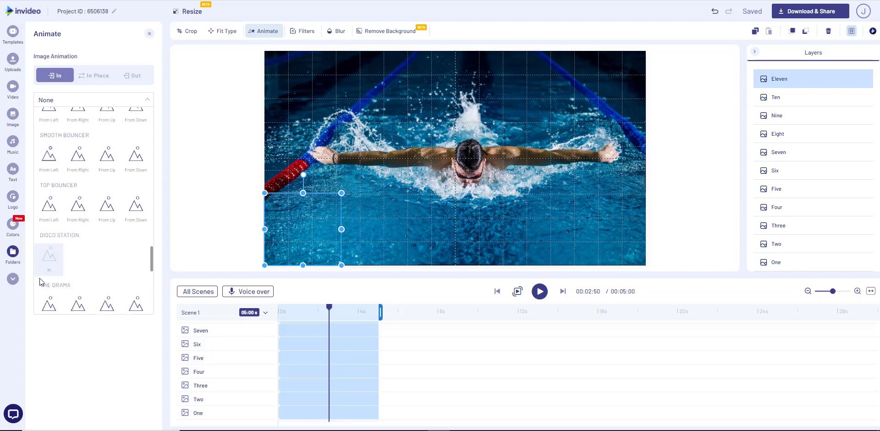
pyautogui.scroll(-4, 42, 249)
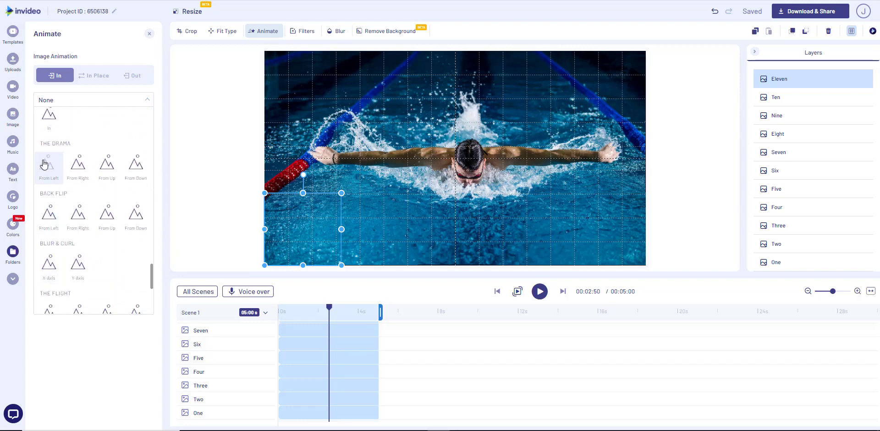
pyautogui.scroll(-2, 44, 238)
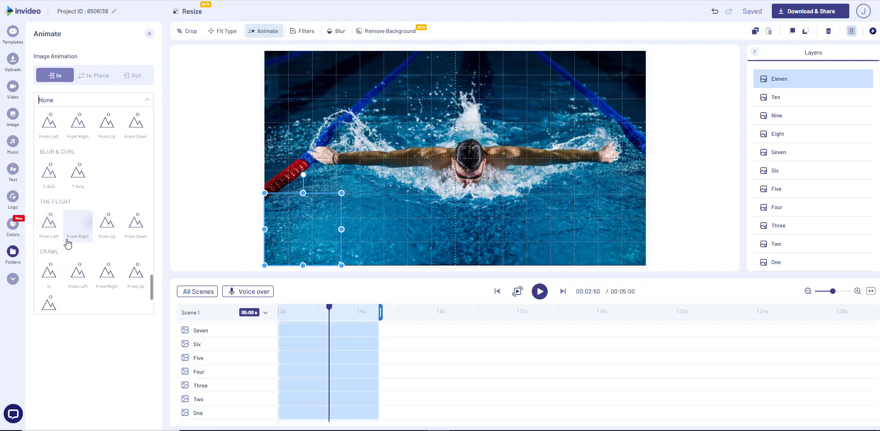
pyautogui.click(108, 232)
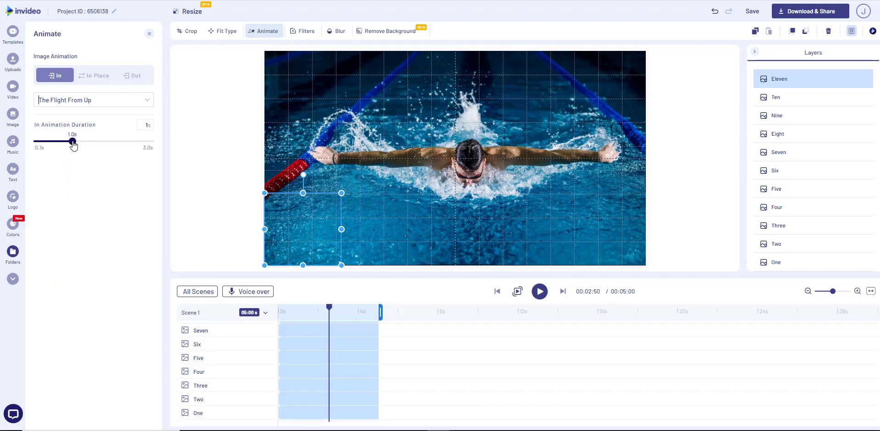
pyautogui.moveTo(73, 145); pyautogui.dragTo(87, 147)
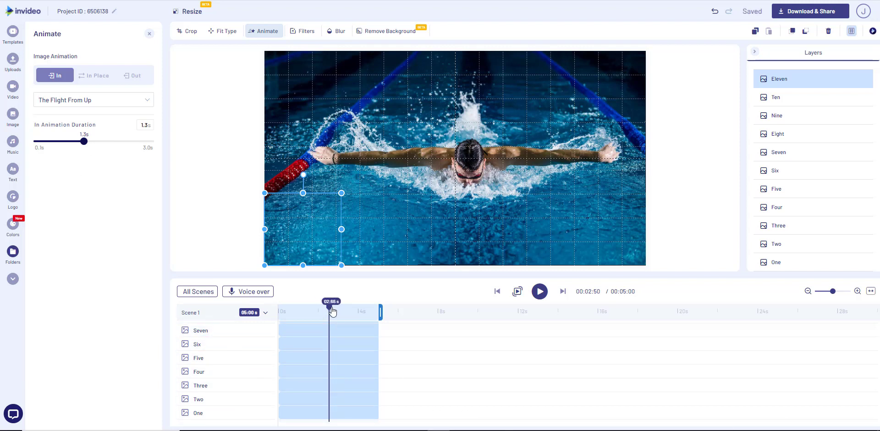
# Play the scene from the beginning to preview the fly-in animations of the One and Eleven tiles.
pyautogui.moveTo(333, 312); pyautogui.dragTo(279, 312)
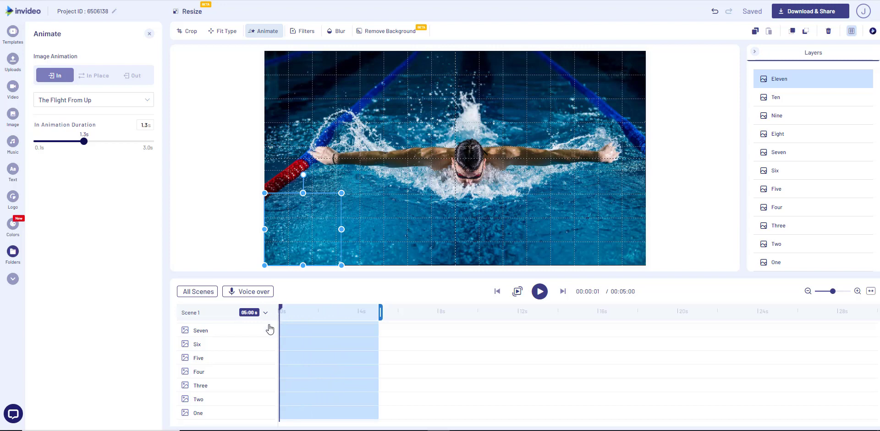
pyautogui.click(539, 293)
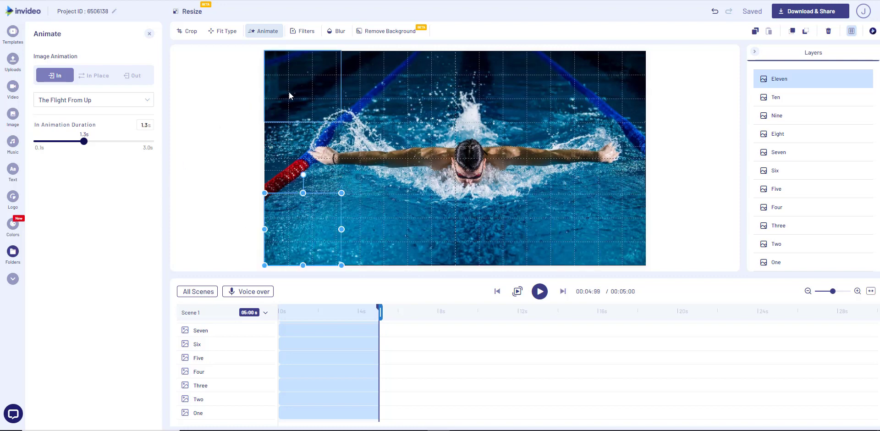
pyautogui.click(288, 92)
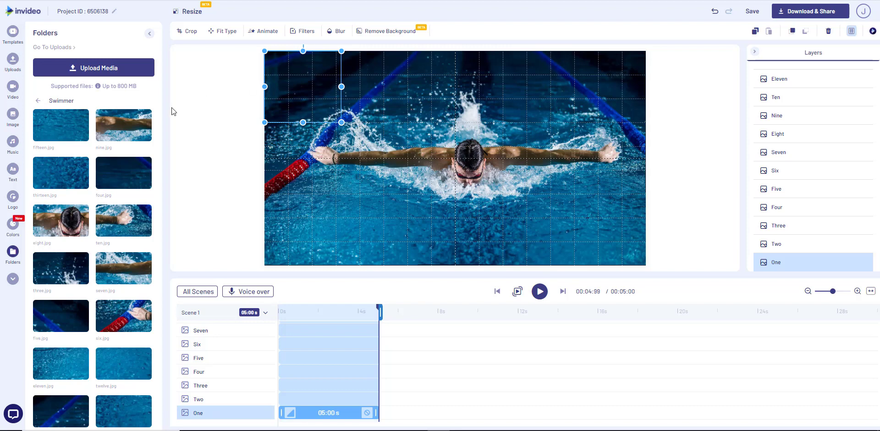
pyautogui.click(210, 128)
# Change the Eleven tile's In animation to The Flight From Down with a duration of 1.3 s.
pyautogui.click(289, 230)
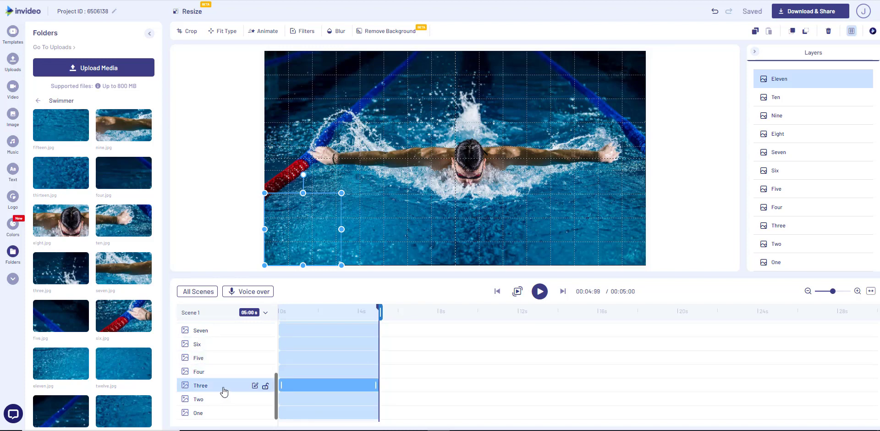
pyautogui.scroll(3, 224, 391)
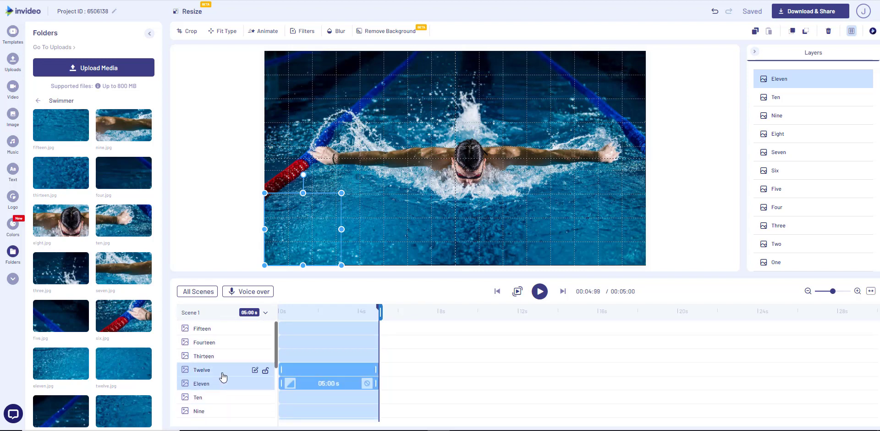
pyautogui.click(289, 385)
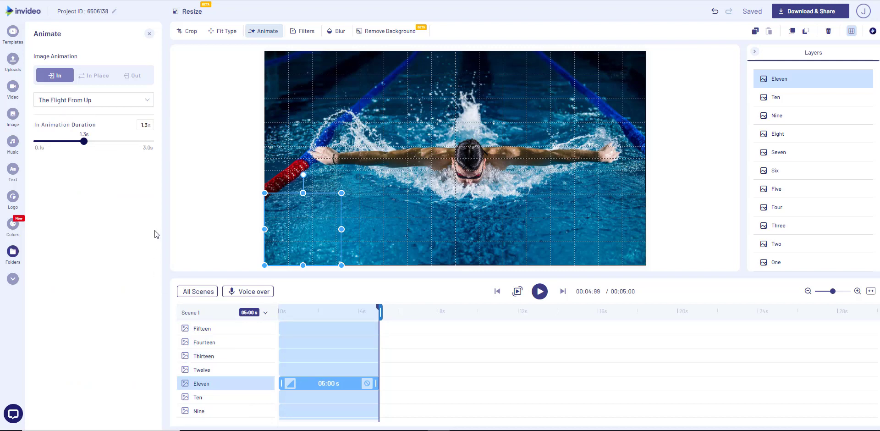
pyautogui.click(122, 100)
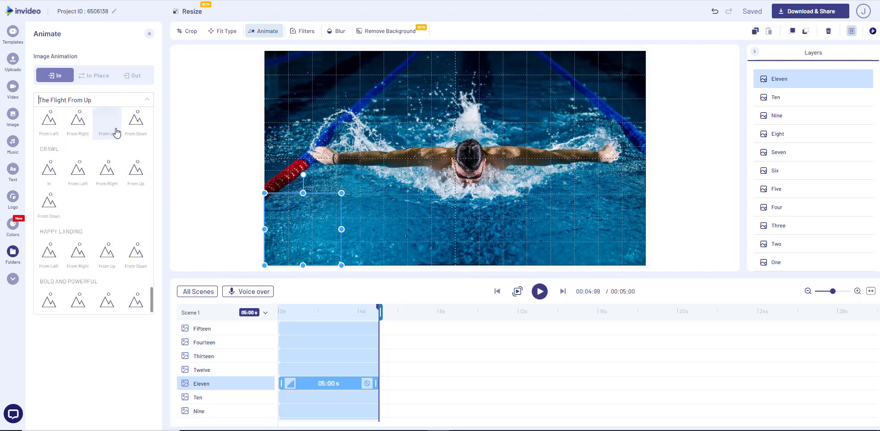
pyautogui.click(133, 122)
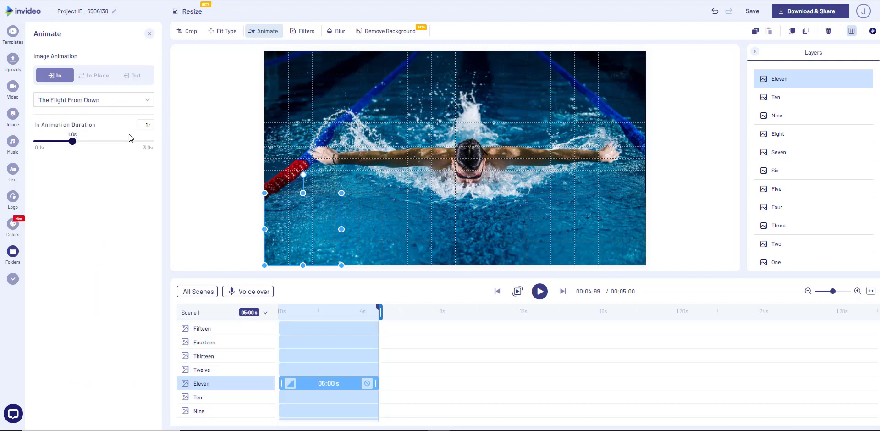
pyautogui.click(81, 142)
pyautogui.click(85, 142)
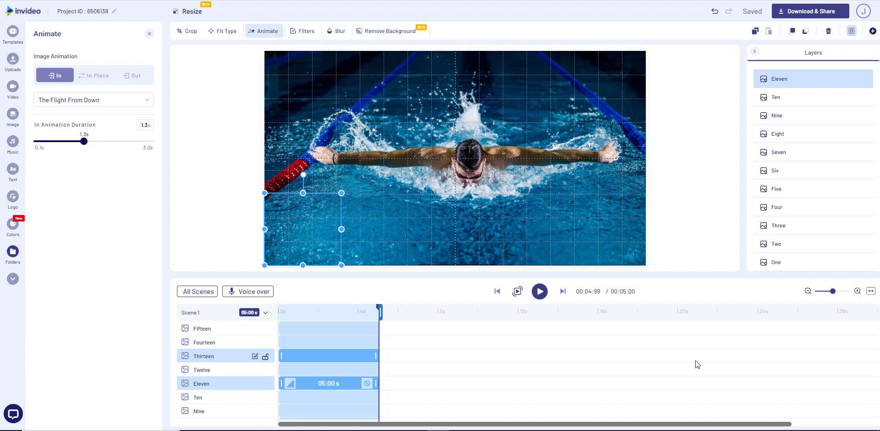
# Give the Fifteen tile the In animation Fade In with a duration of 1.3 s.
pyautogui.click(614, 252)
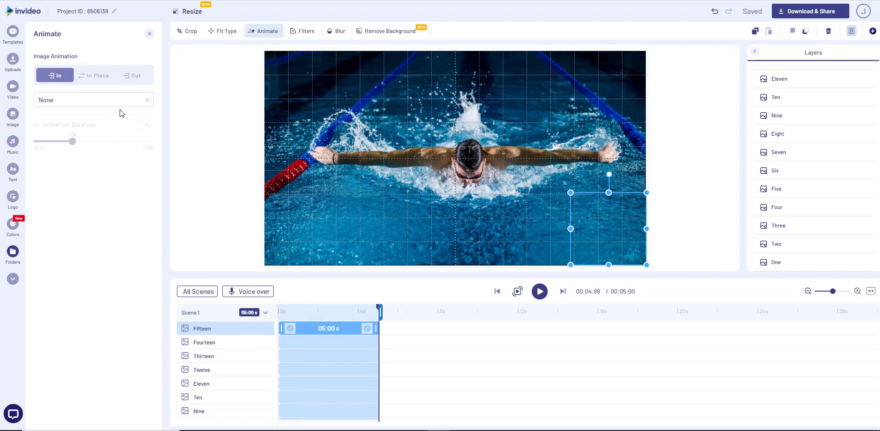
pyautogui.click(146, 103)
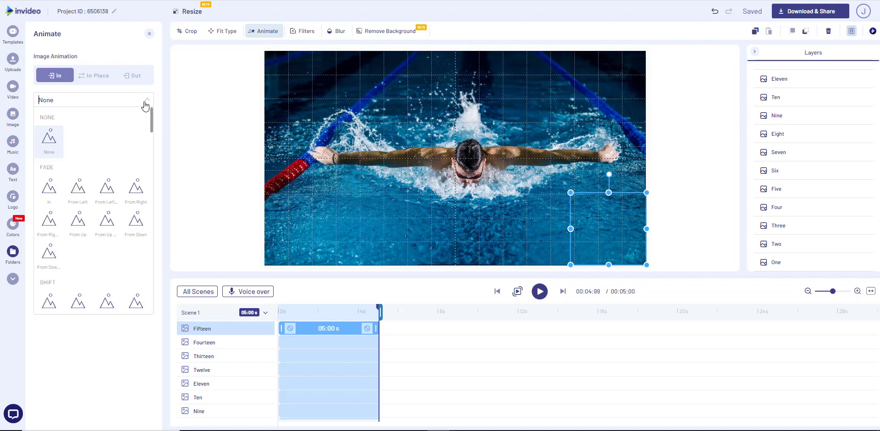
pyautogui.click(49, 197)
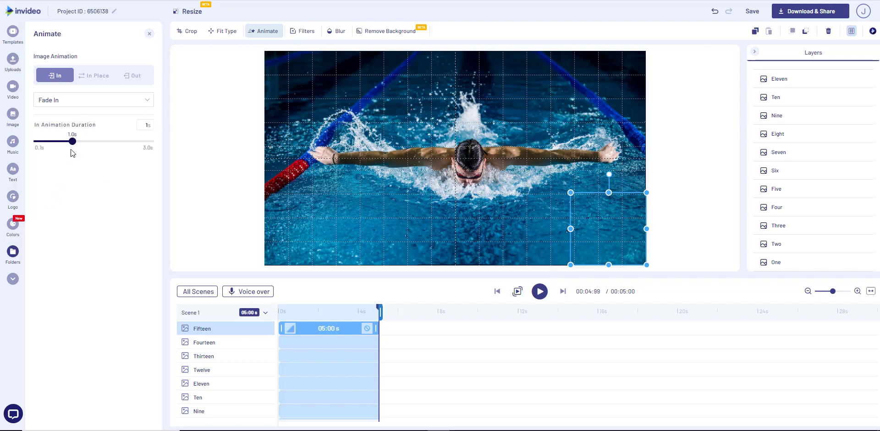
pyautogui.moveTo(74, 142); pyautogui.dragTo(86, 142)
# Give the Five tile the In animation Wipe From Up and lengthen its duration slightly.
pyautogui.click(622, 76)
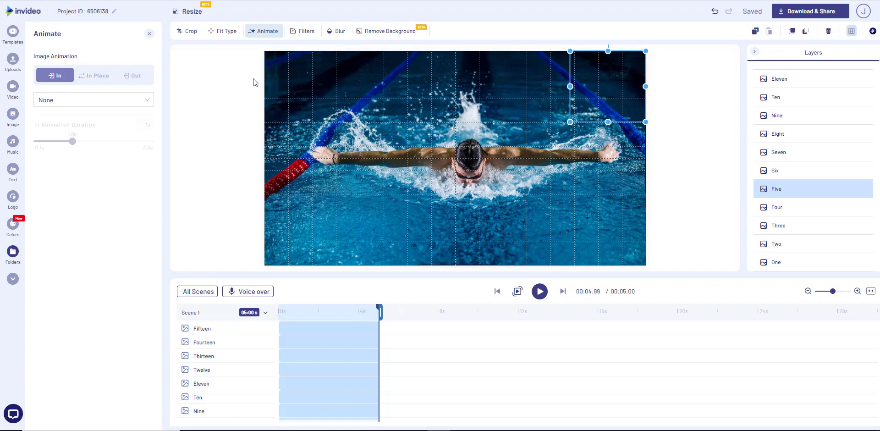
pyautogui.click(68, 100)
pyautogui.scroll(-5, 90, 172)
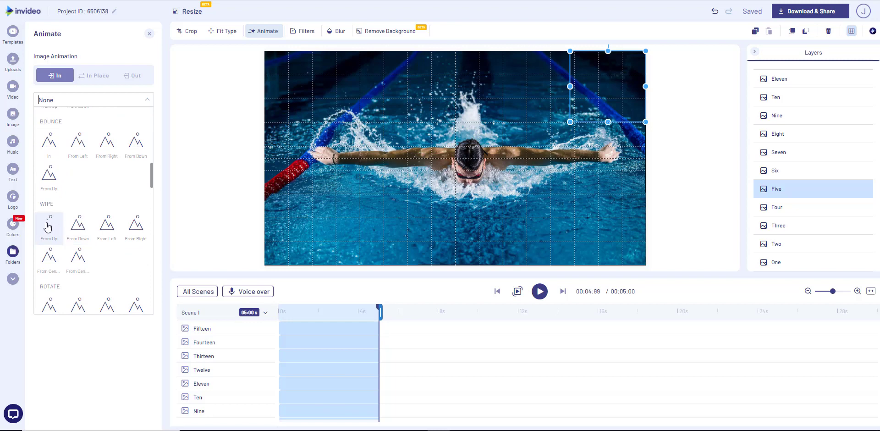
pyautogui.click(50, 225)
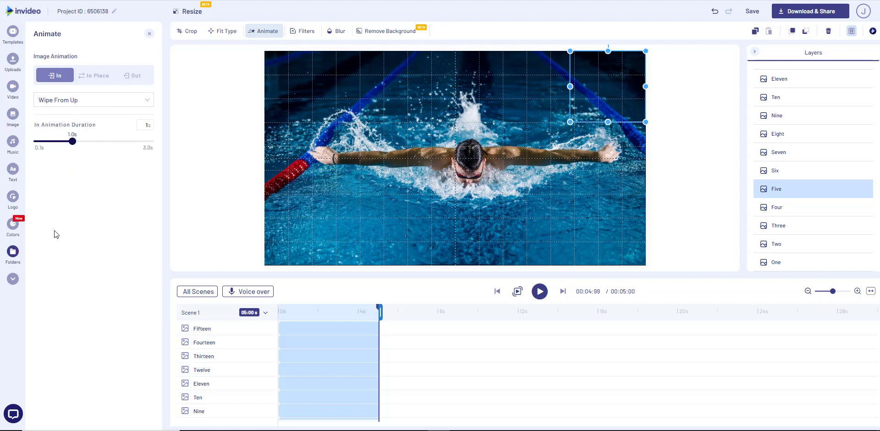
pyautogui.moveTo(72, 141); pyautogui.dragTo(84, 141)
# Play the scene to preview the corner tiles' entrance animations, checking the Fifteen tile's settings, and leave nothing selected.
pyautogui.click(590, 221)
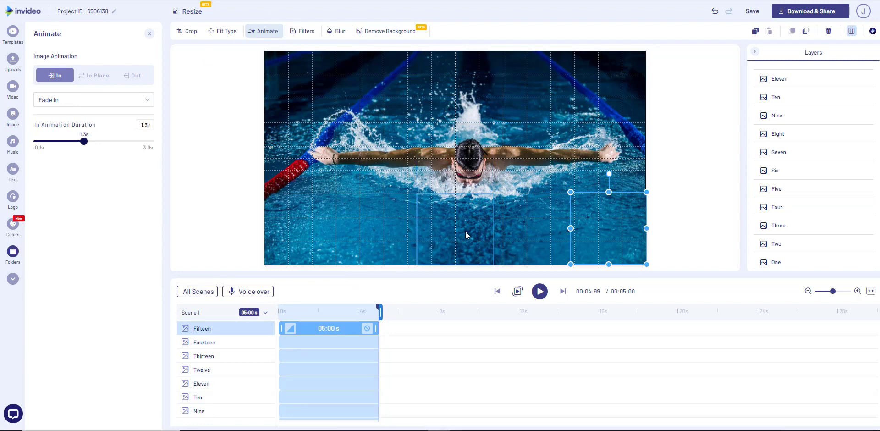
pyautogui.click(539, 291)
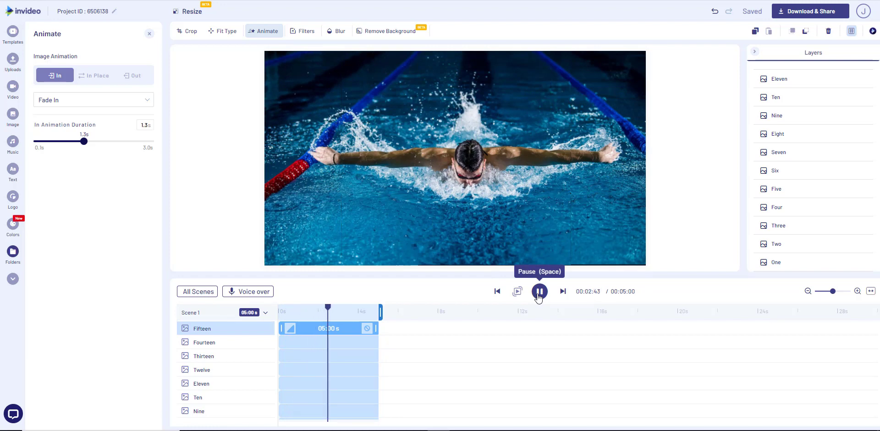
pyautogui.click(605, 244)
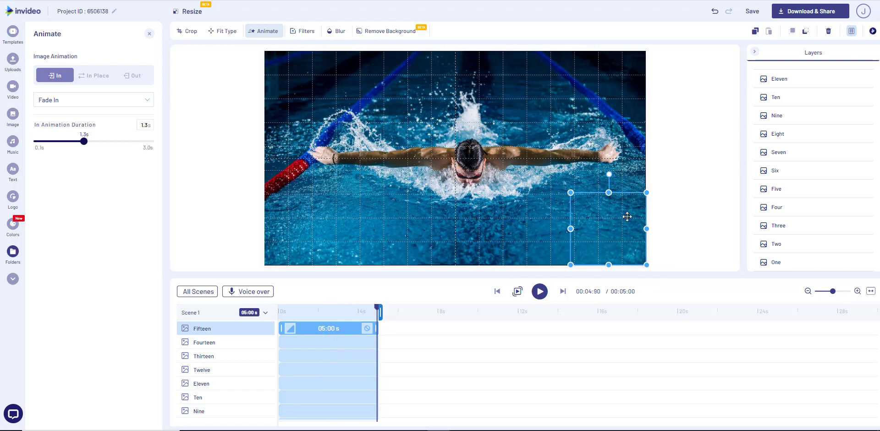
pyautogui.click(669, 199)
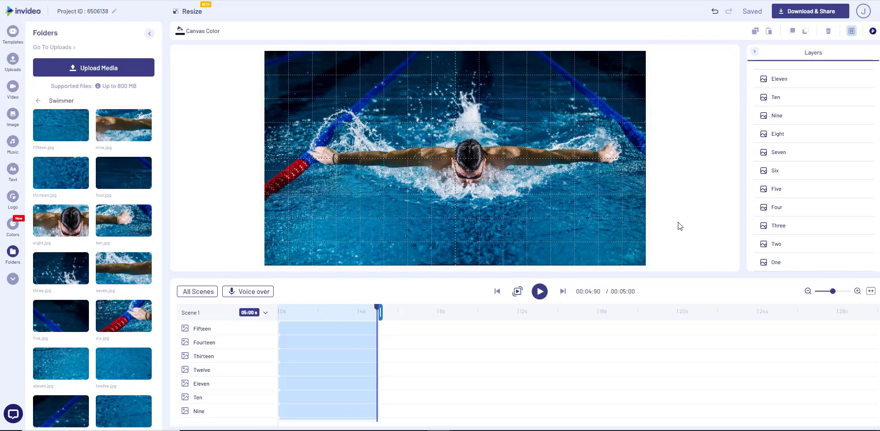
pyautogui.click(609, 87)
pyautogui.click(705, 147)
# Export the finished video at the default 1080p resolution.
pyautogui.click(807, 15)
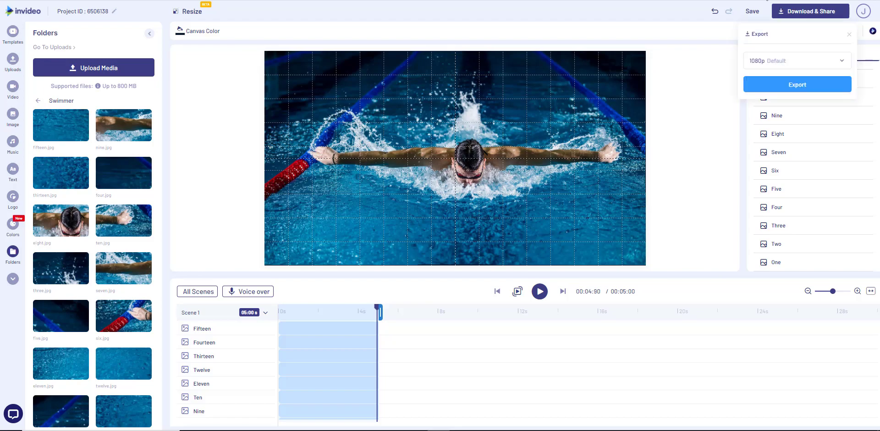
pyautogui.click(788, 82)
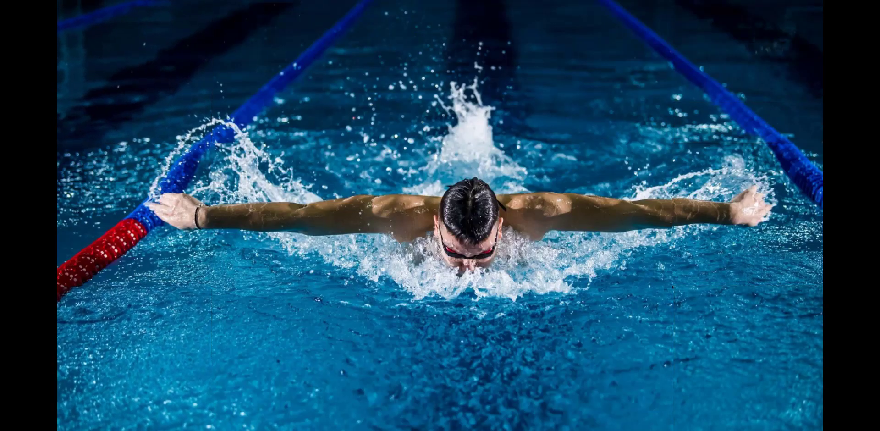